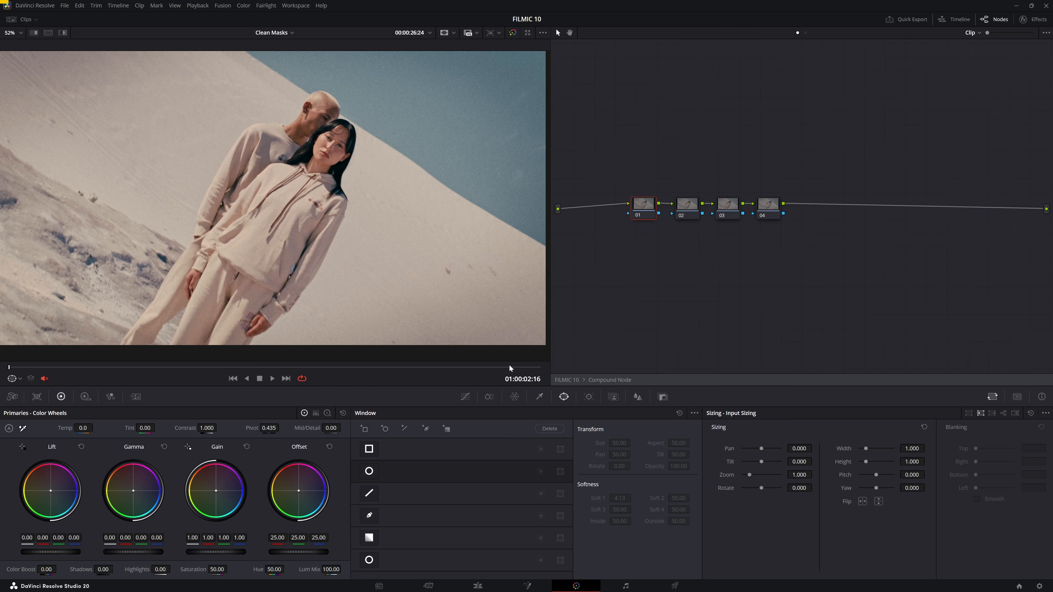
# - Add a circular window on node 01 around the couple, with size about 49.5 and softness about 15.5
pyautogui.click(369, 471)
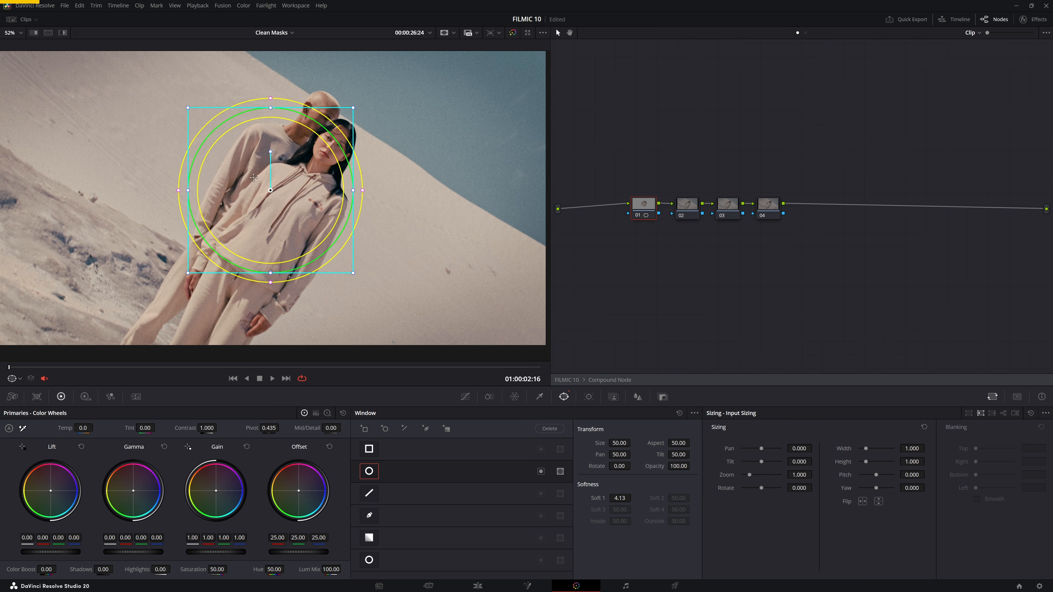
pyautogui.moveTo(354, 109); pyautogui.dragTo(370, 108)
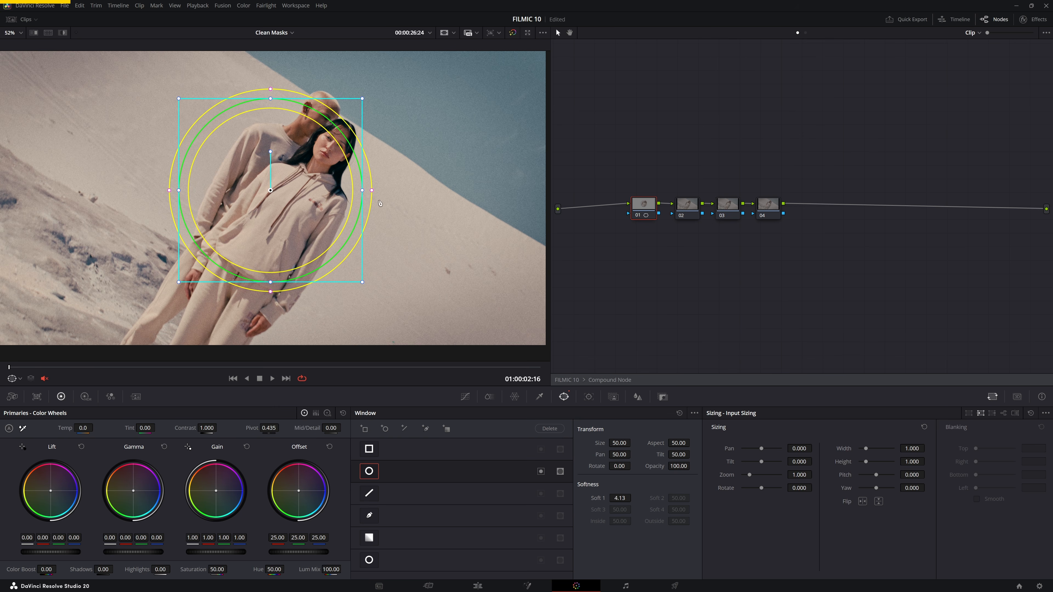
pyautogui.moveTo(373, 191)
pyautogui.mouseDown()
pyautogui.moveTo(395, 198)
pyautogui.moveTo(381, 203)
pyautogui.mouseUp()
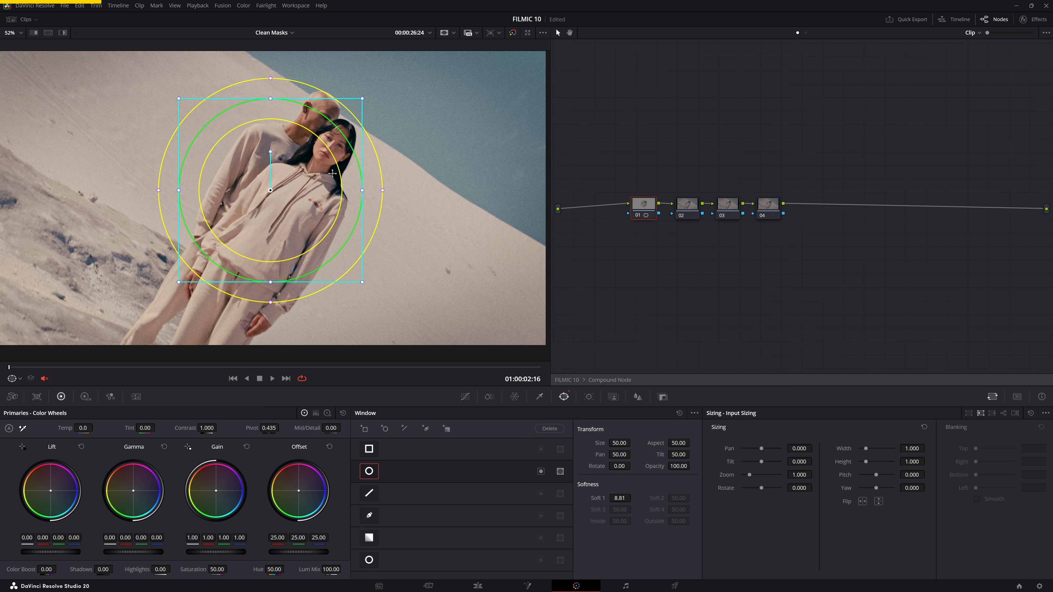
pyautogui.moveTo(363, 191); pyautogui.dragTo(396, 190)
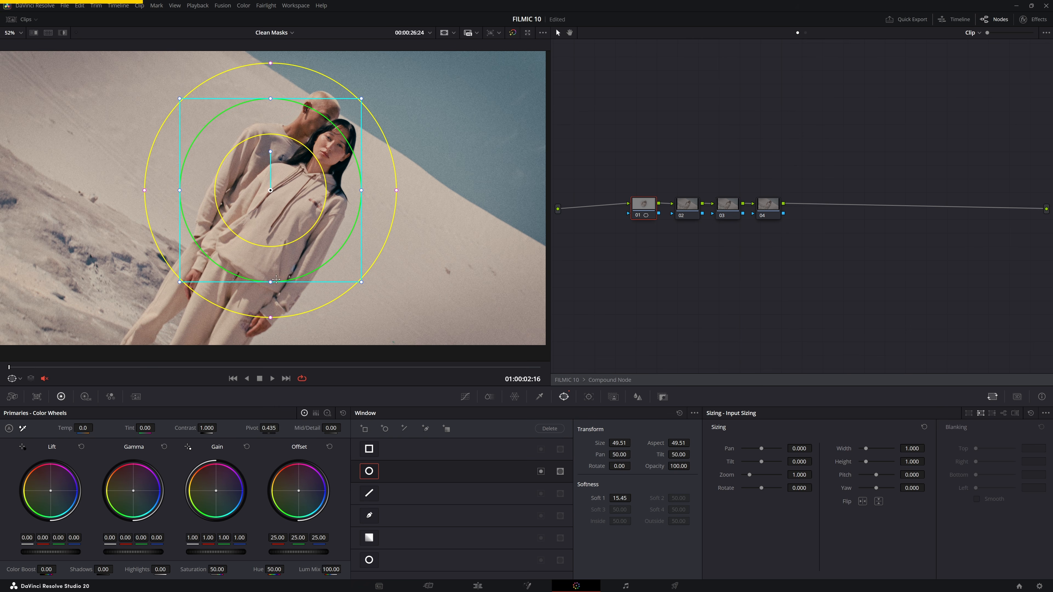
# - Stretch the circular window into an oval with aspect about 41.4, rotate it about 30 degrees and move it onto the woman
pyautogui.moveTo(270, 282); pyautogui.dragTo(234, 295)
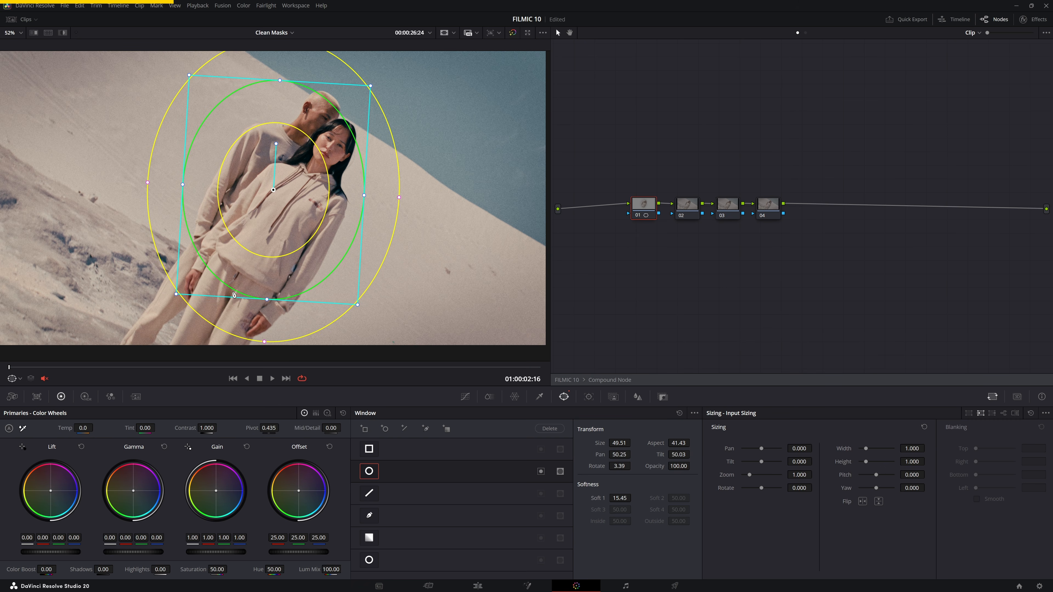
pyautogui.moveTo(318, 283); pyautogui.dragTo(342, 287)
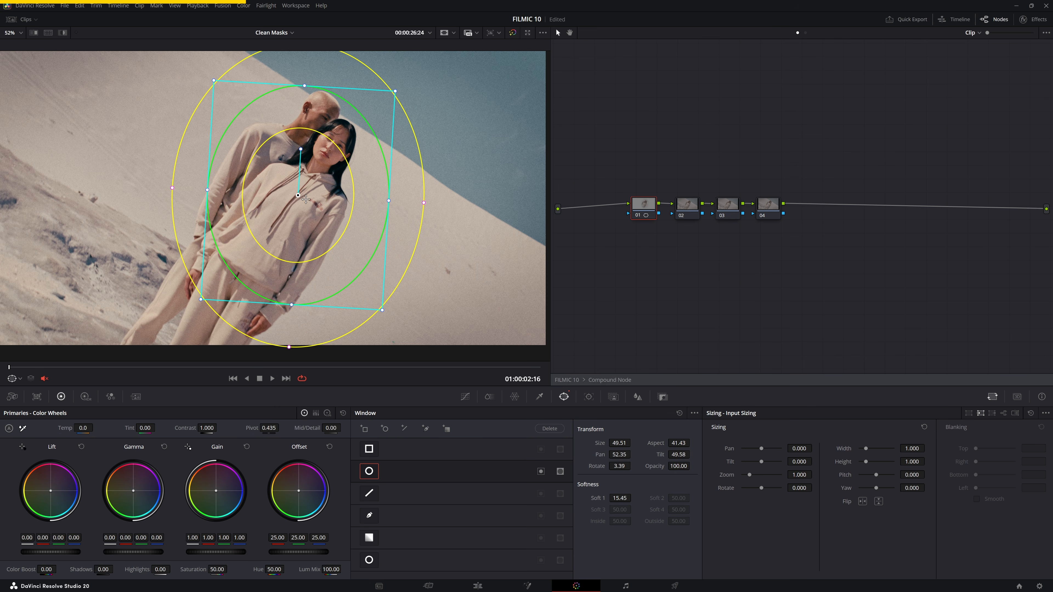
pyautogui.moveTo(301, 150); pyautogui.dragTo(324, 155)
pyautogui.moveTo(301, 194); pyautogui.dragTo(319, 166)
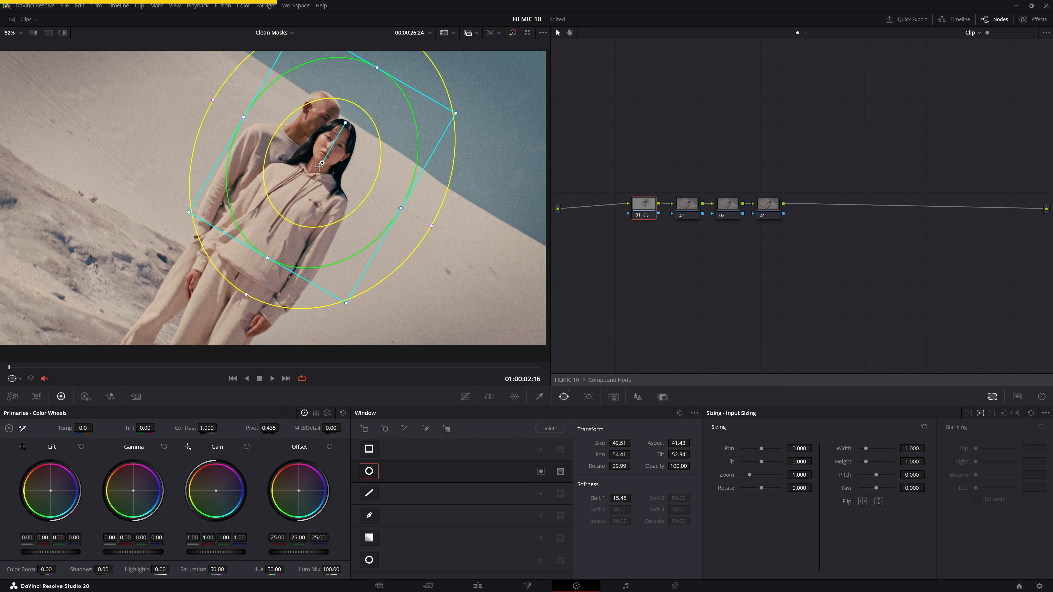
# - Shrink the oval window tightly around the woman's head, with aspect about 34.8, rotation about 31.4 and softness about 4.0
pyautogui.moveTo(372, 267); pyautogui.dragTo(336, 178)
pyautogui.moveTo(304, 220); pyautogui.dragTo(332, 189)
pyautogui.scroll(5, 355, 157)
pyautogui.scroll(-2, 352, 220)
pyautogui.moveTo(347, 245); pyautogui.dragTo(317, 301)
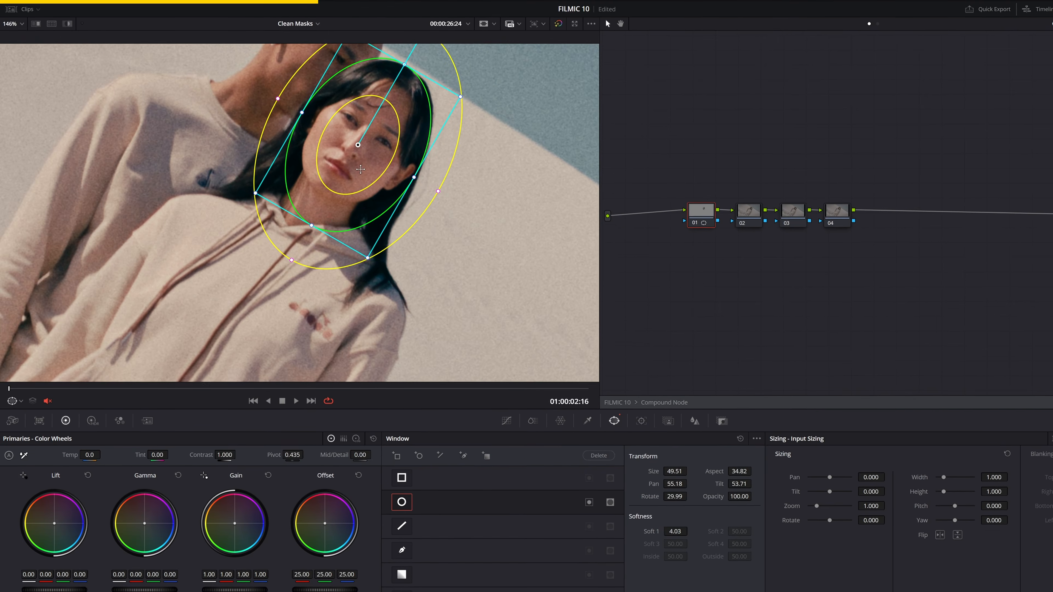
pyautogui.scroll(-1, 343, 245)
pyautogui.moveTo(409, 70); pyautogui.dragTo(412, 72)
# - Refine the face window in highlight view by widening its softness to about 4.54, and nudge it slightly lower on the face
pyautogui.hotkey('shift', 'h')
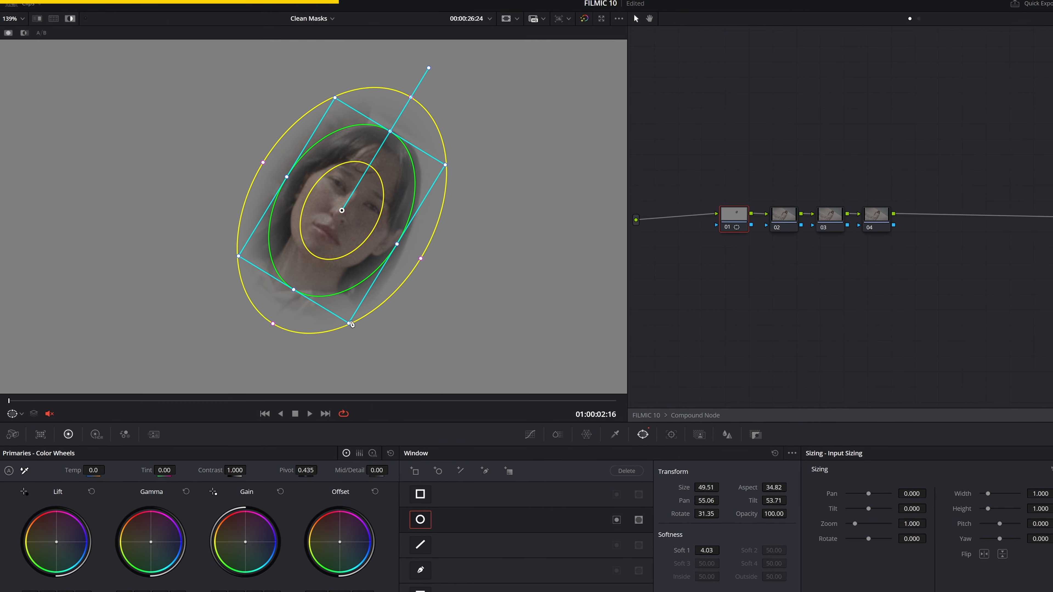
pyautogui.moveTo(424, 272); pyautogui.dragTo(426, 274)
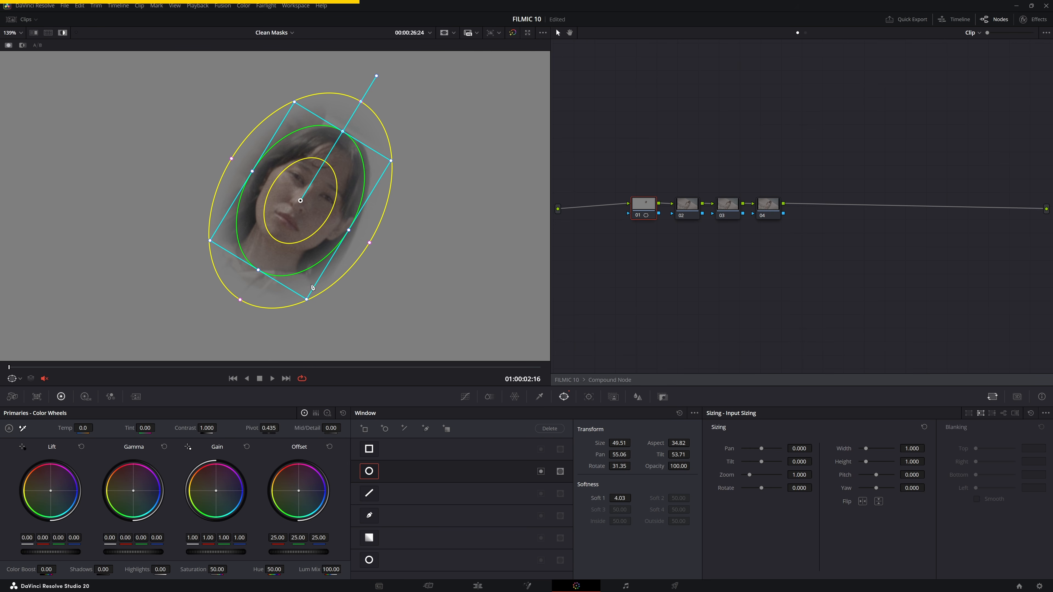
pyautogui.moveTo(370, 242); pyautogui.dragTo(376, 247)
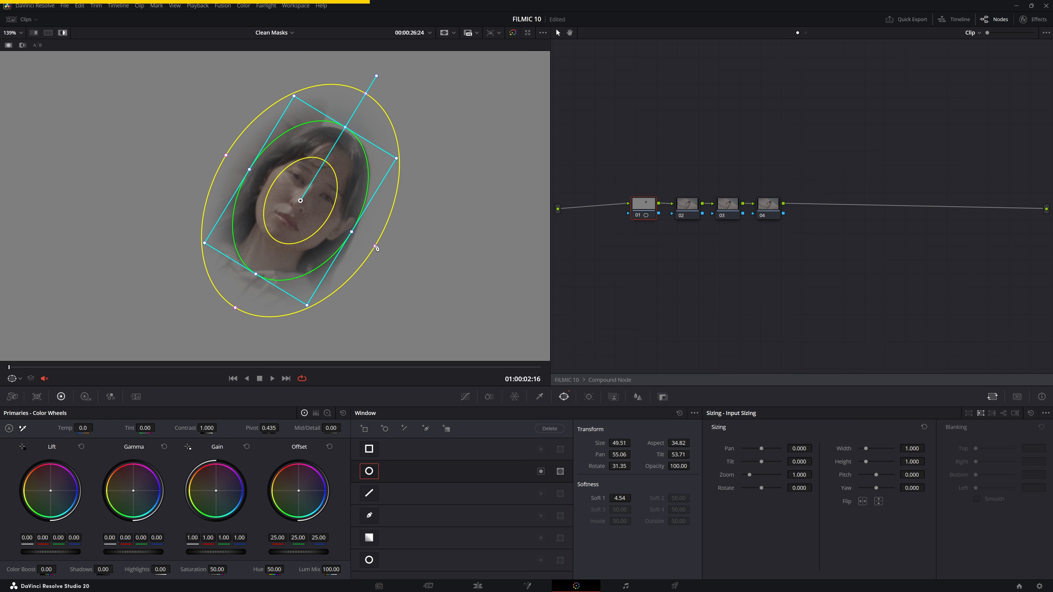
pyautogui.hotkey('shift', 'h')
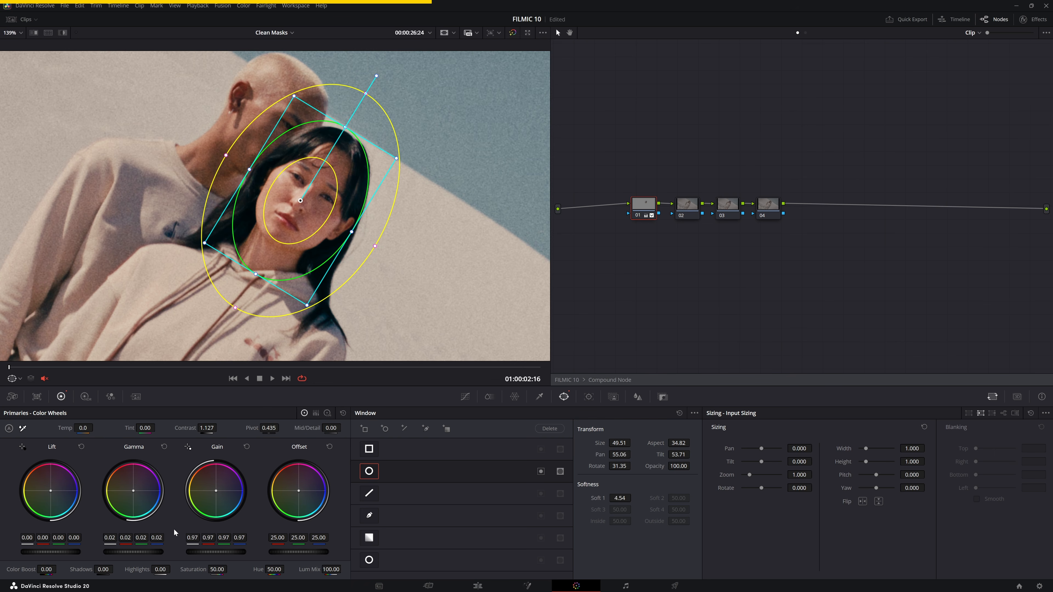
pyautogui.moveTo(304, 243); pyautogui.dragTo(304, 247)
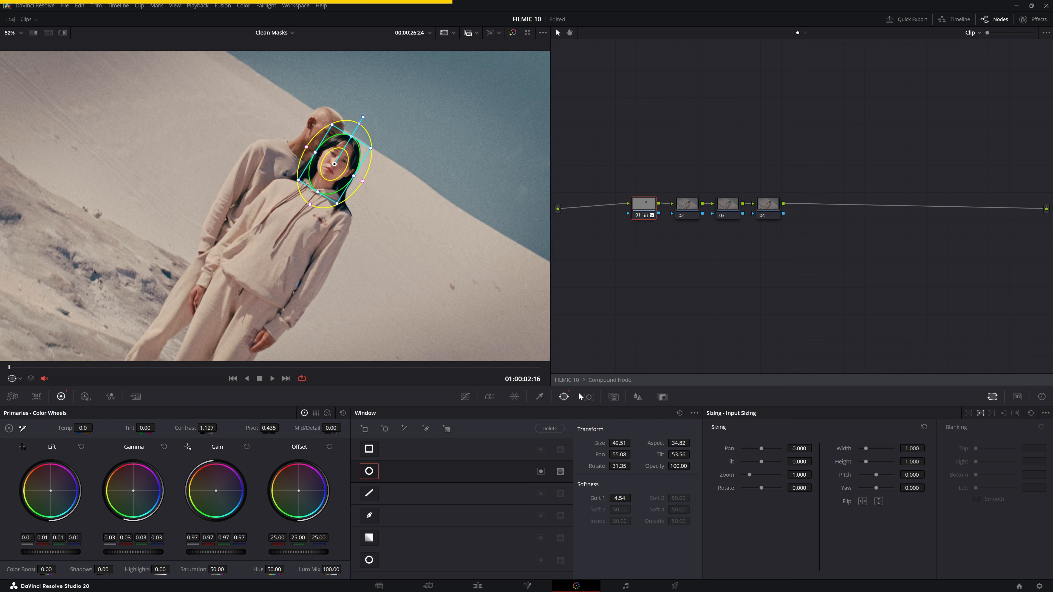
# - Track the oval face window through the whole clip in both directions and review how it follows the woman's face
pyautogui.click(581, 396)
pyautogui.click(401, 429)
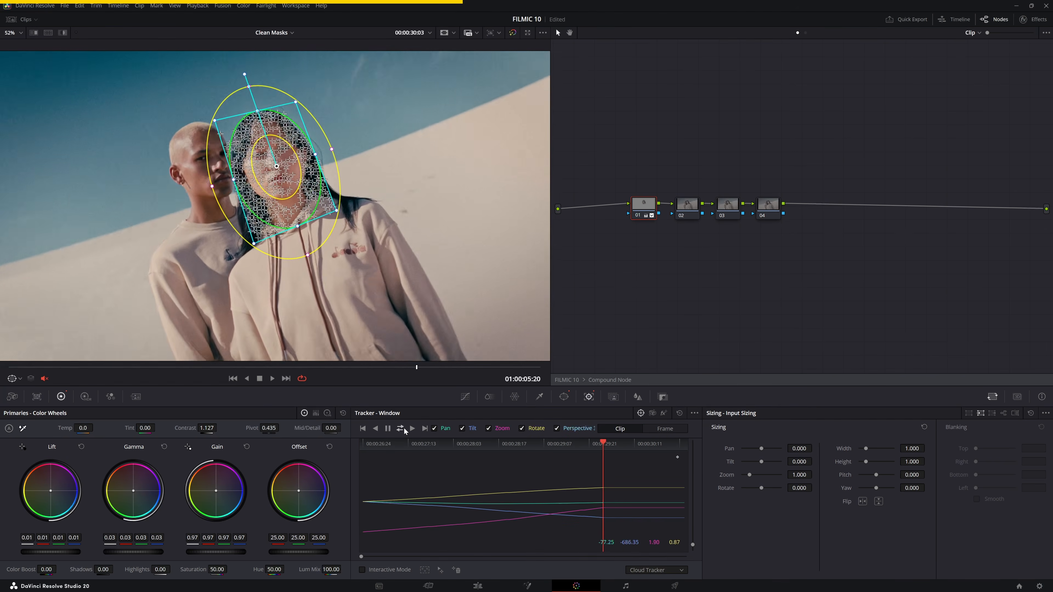
pyautogui.click(360, 443)
pyautogui.click(366, 441)
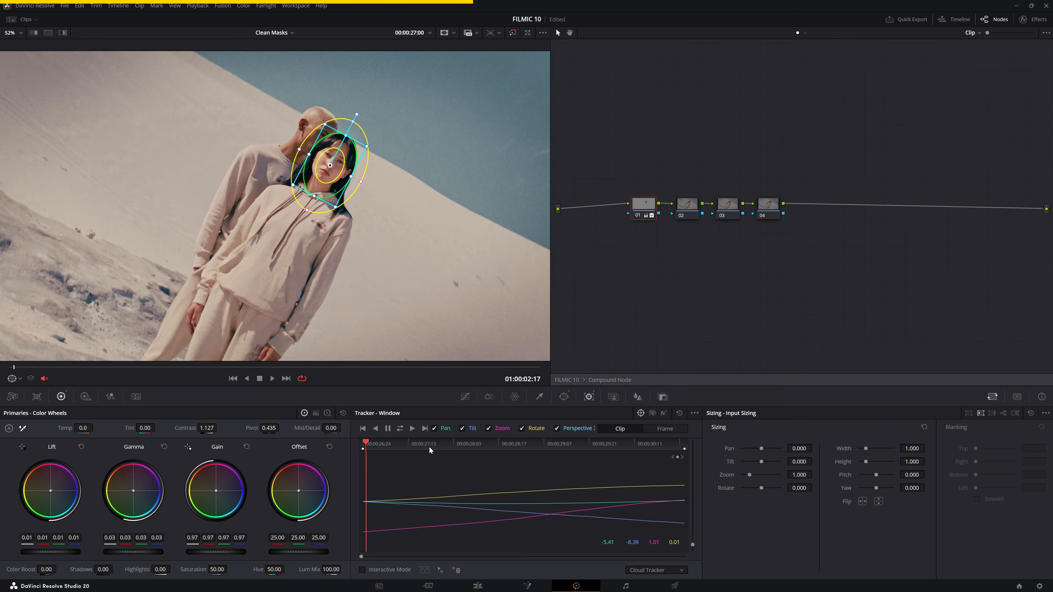
pyautogui.moveTo(575, 446); pyautogui.dragTo(682, 446)
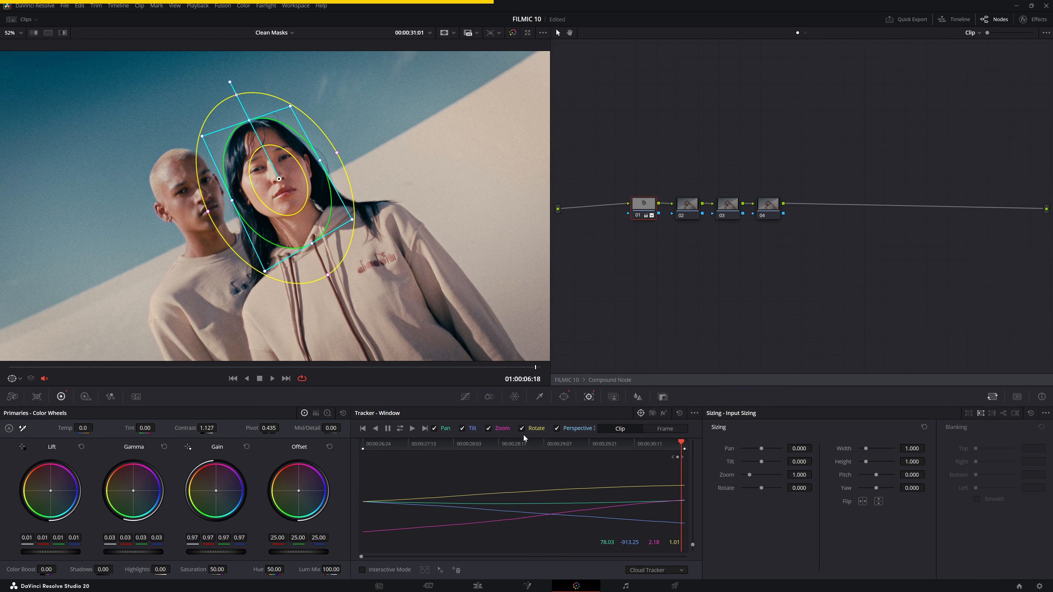
pyautogui.click(416, 444)
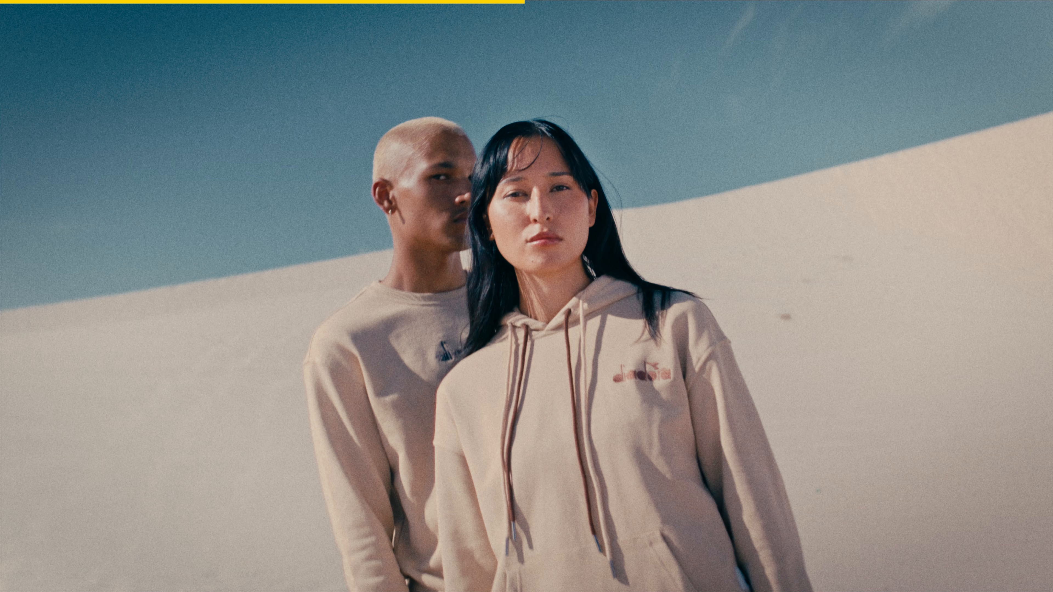
pyautogui.moveTo(537, 117)
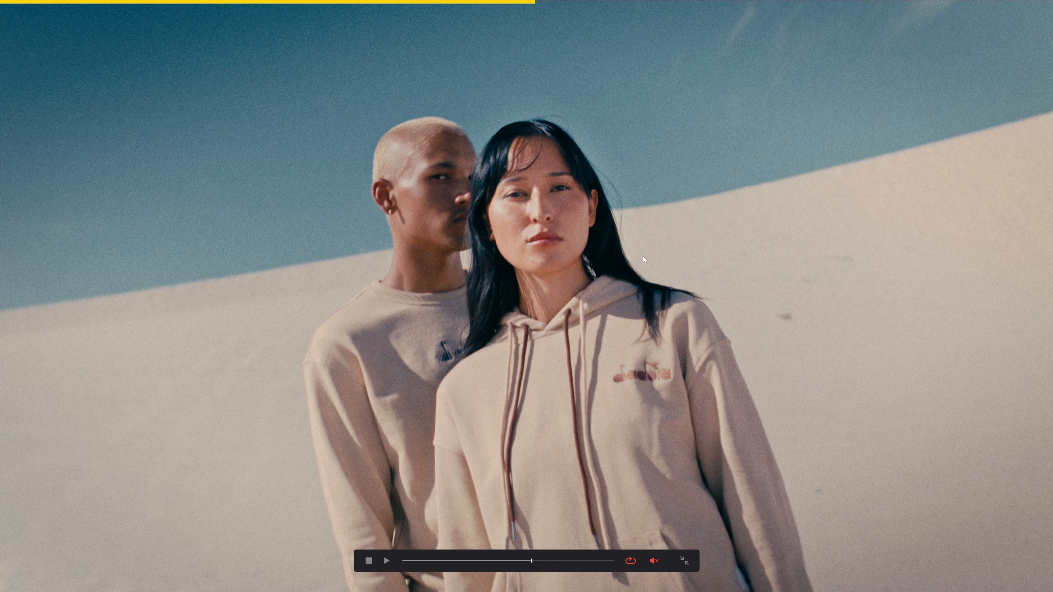
pyautogui.hotkey('ctrl', 'f')
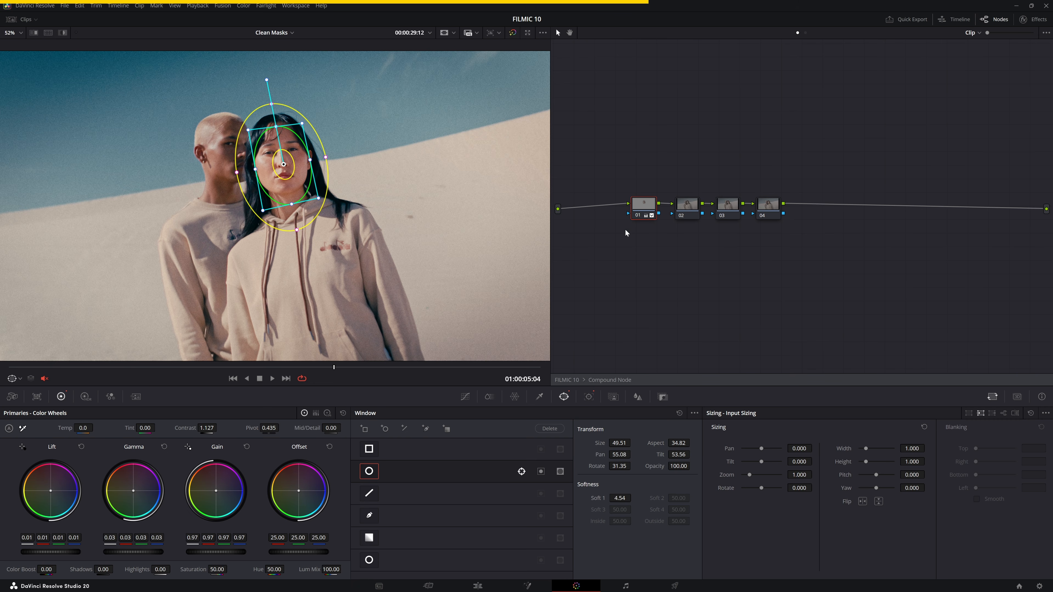
# - Make room in the node graph and add a branch node beneath node 01, joined to it through a mixer
pyautogui.moveTo(649, 212); pyautogui.dragTo(618, 204)
pyautogui.moveTo(663, 228); pyautogui.dragTo(839, 202)
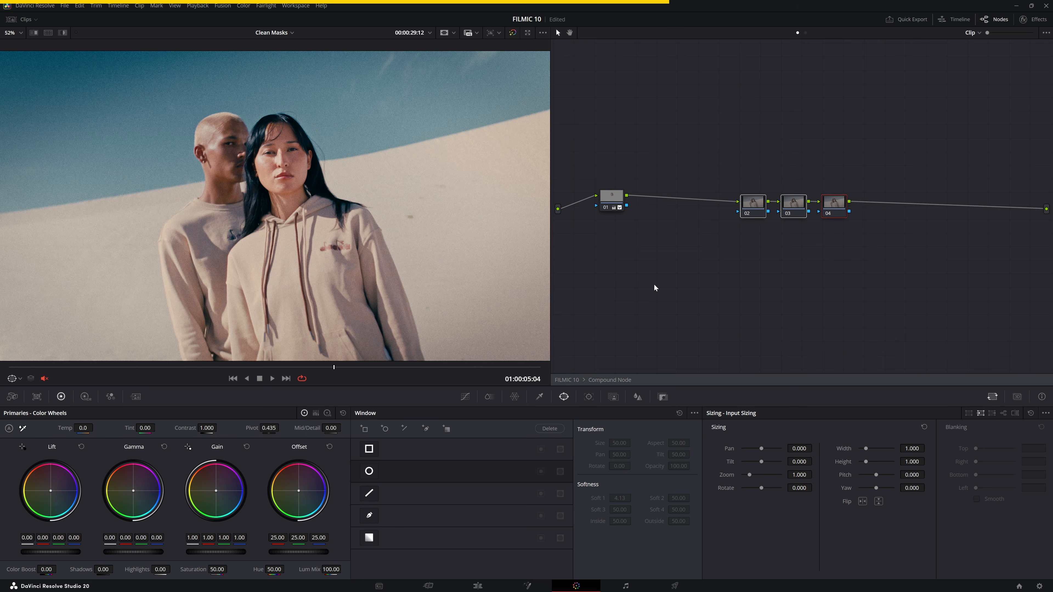
pyautogui.rightClick(615, 203)
pyautogui.moveTo(628, 242)
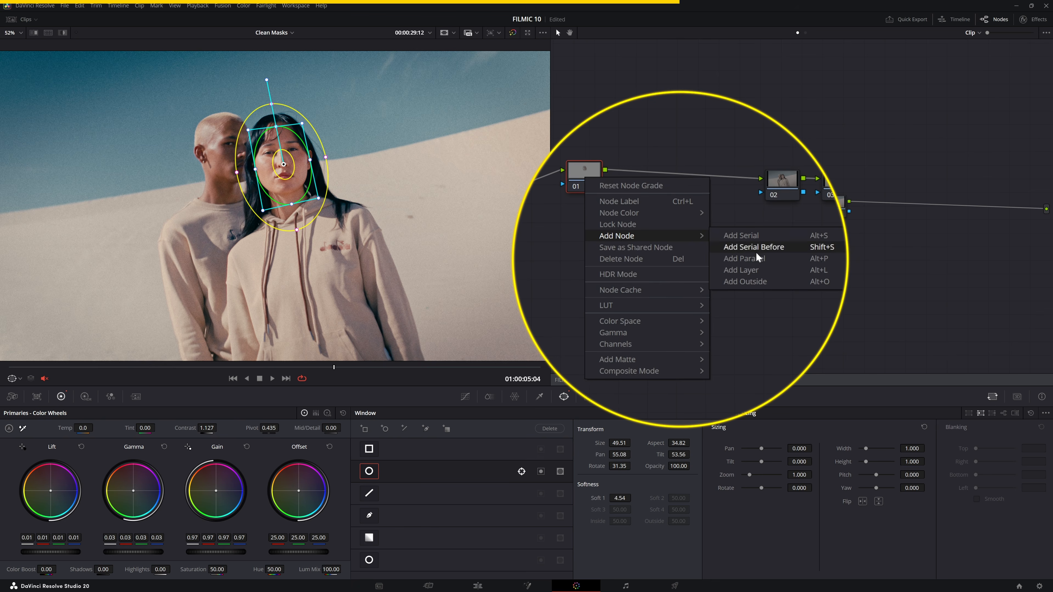
pyautogui.click(746, 258)
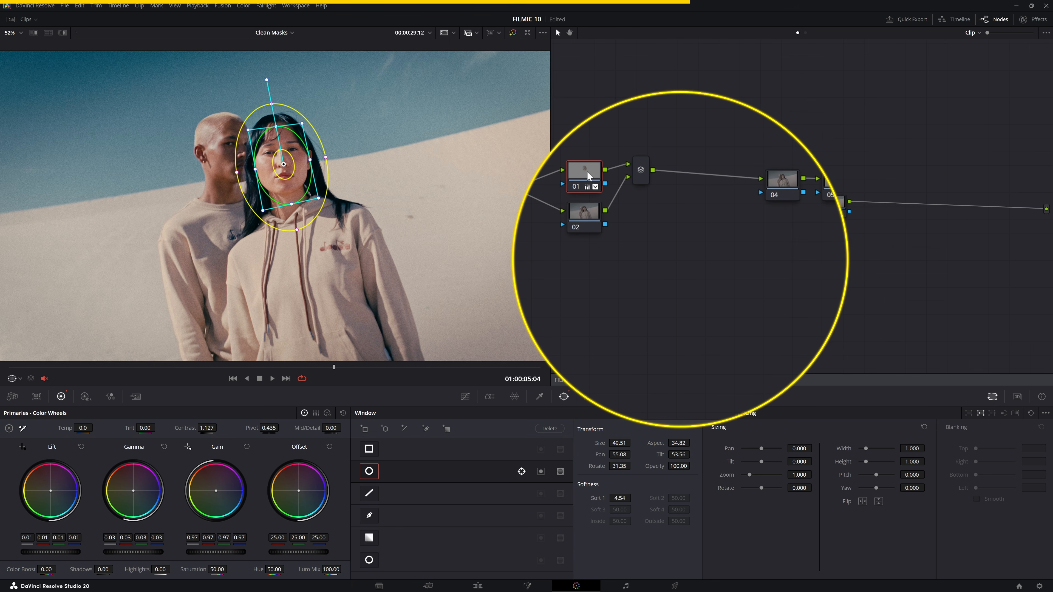
# - Copy node 01's grade and tracked window onto node 02, invert the window and reset the node's primaries
pyautogui.click(592, 215)
pyautogui.middleClick(582, 182)
pyautogui.click(541, 472)
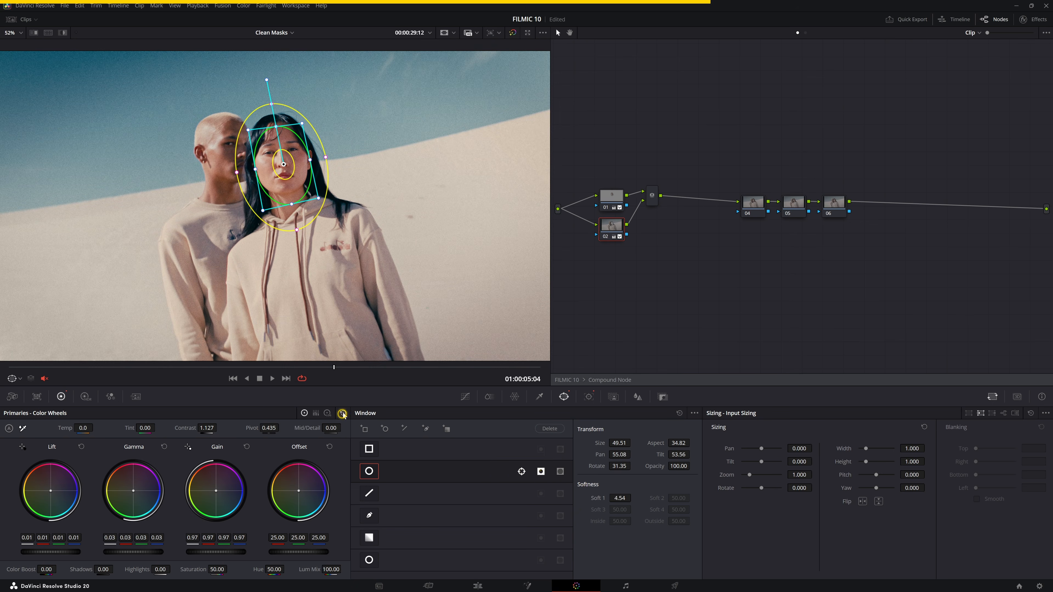
pyautogui.click(343, 414)
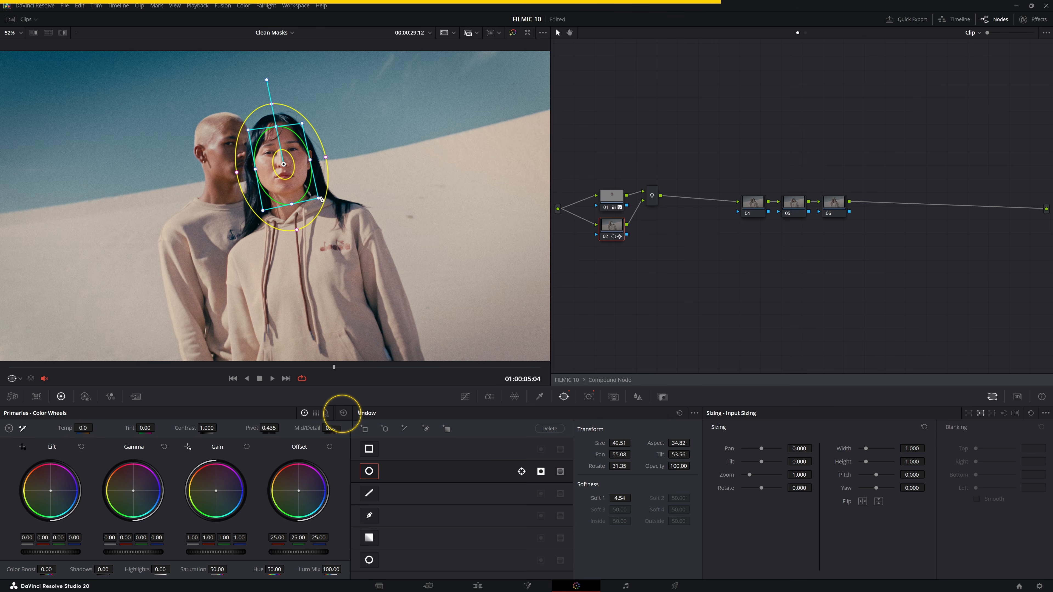
# - Enlarge and heavily soften node 02's inverted window around the couple, and darken its area with gain 0.89 and highlights -13.00
pyautogui.moveTo(313, 189); pyautogui.dragTo(424, 283)
pyautogui.moveTo(396, 146); pyautogui.dragTo(433, 138)
pyautogui.moveTo(202, 553); pyautogui.dragTo(150, 570)
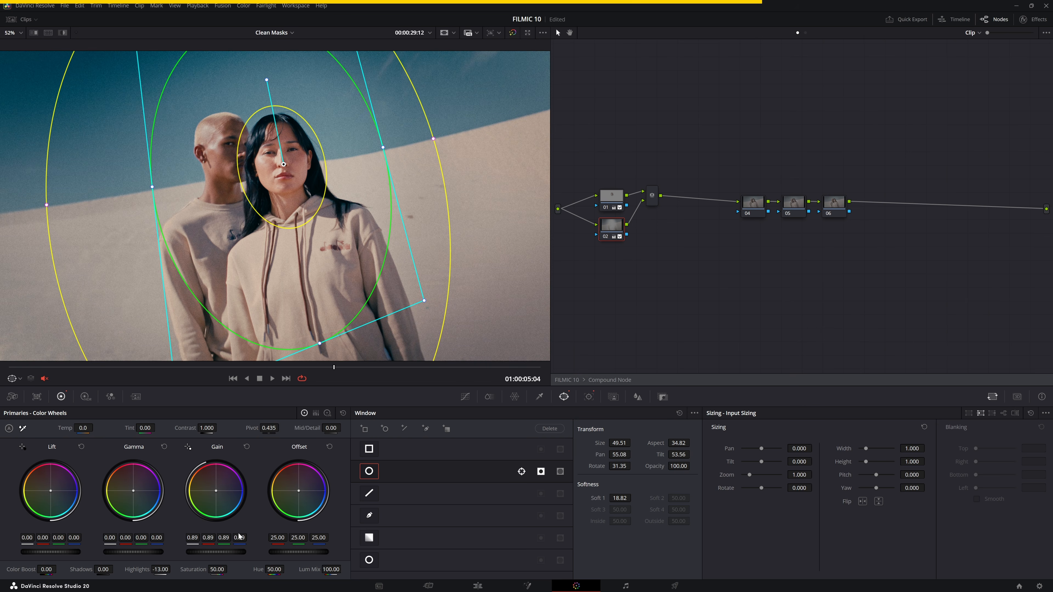
pyautogui.moveTo(433, 138); pyautogui.dragTo(453, 140)
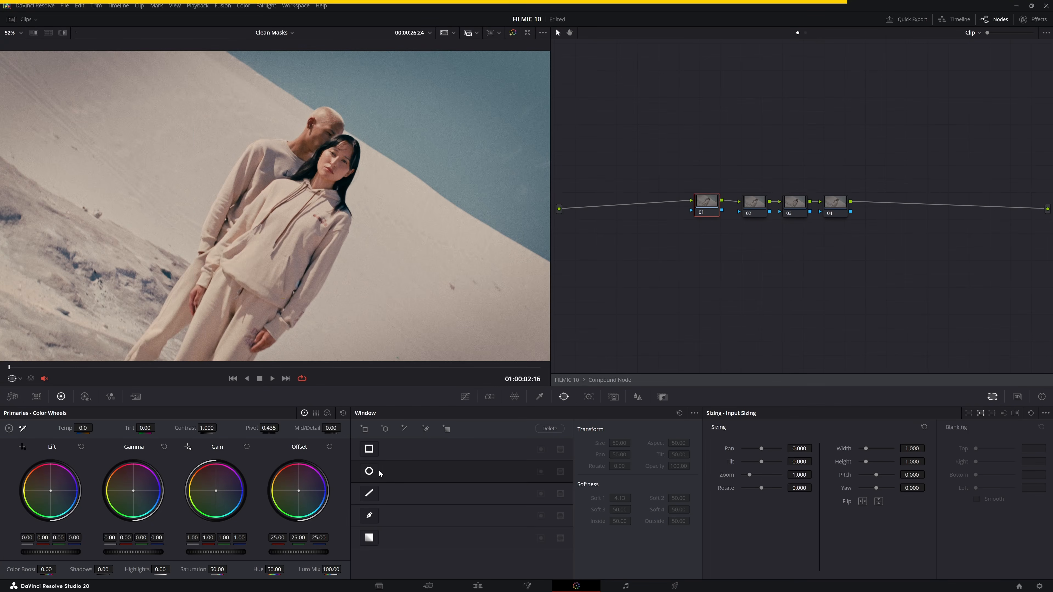
# - Add a circular window on node 01, move it over the sky beside the couple and rotate it about 49 degrees
pyautogui.click(380, 473)
pyautogui.moveTo(261, 230); pyautogui.dragTo(367, 129)
pyautogui.scroll(-5, 394, 162)
pyautogui.moveTo(303, 144); pyautogui.dragTo(331, 144)
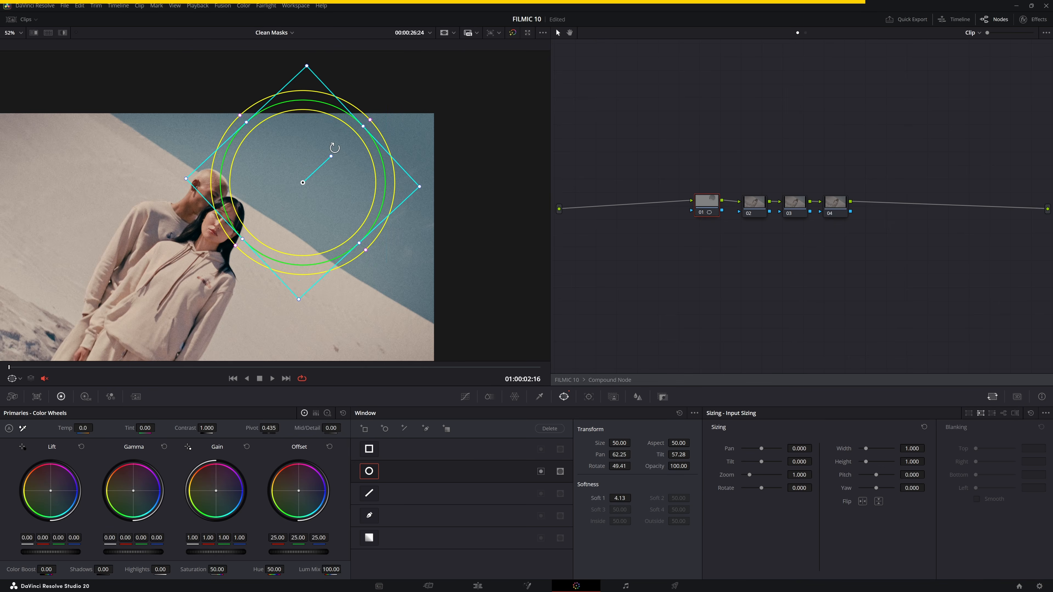
# - Stretch the sky window into a long soft band along the dune line, with rotation about 35.4 and softness about 12.8
pyautogui.moveTo(333, 185); pyautogui.dragTo(351, 167)
pyautogui.moveTo(387, 212); pyautogui.dragTo(405, 226)
pyautogui.moveTo(473, 245); pyautogui.dragTo(725, 359)
pyautogui.scroll(-4, 448, 151)
pyautogui.moveTo(399, 126); pyautogui.dragTo(314, 111)
pyautogui.moveTo(260, 208); pyautogui.dragTo(296, 170)
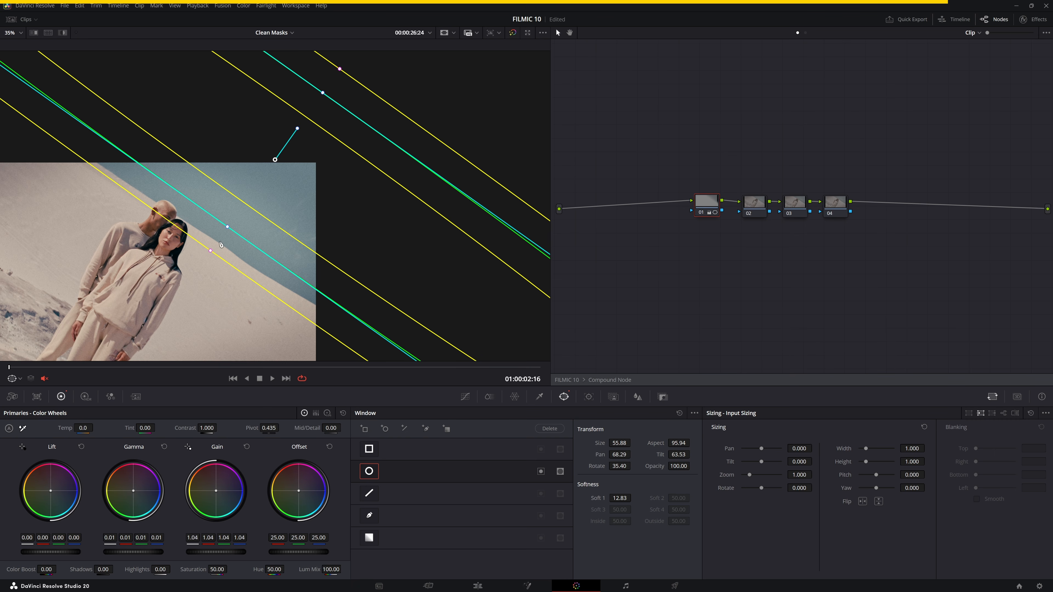
# - Check the sky mask's falloff in highlight view, nudge the window slightly upward and view the graded image enlarged
pyautogui.hotkey('shift', 'h')
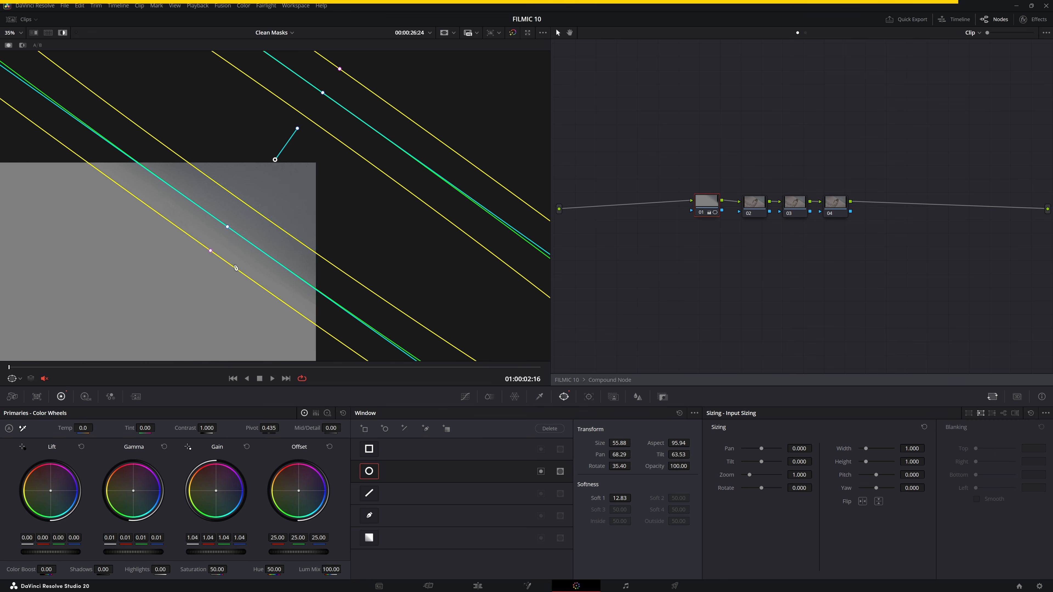
pyautogui.moveTo(276, 214)
pyautogui.mouseDown()
pyautogui.moveTo(249, 245)
pyautogui.moveTo(275, 214)
pyautogui.mouseUp()
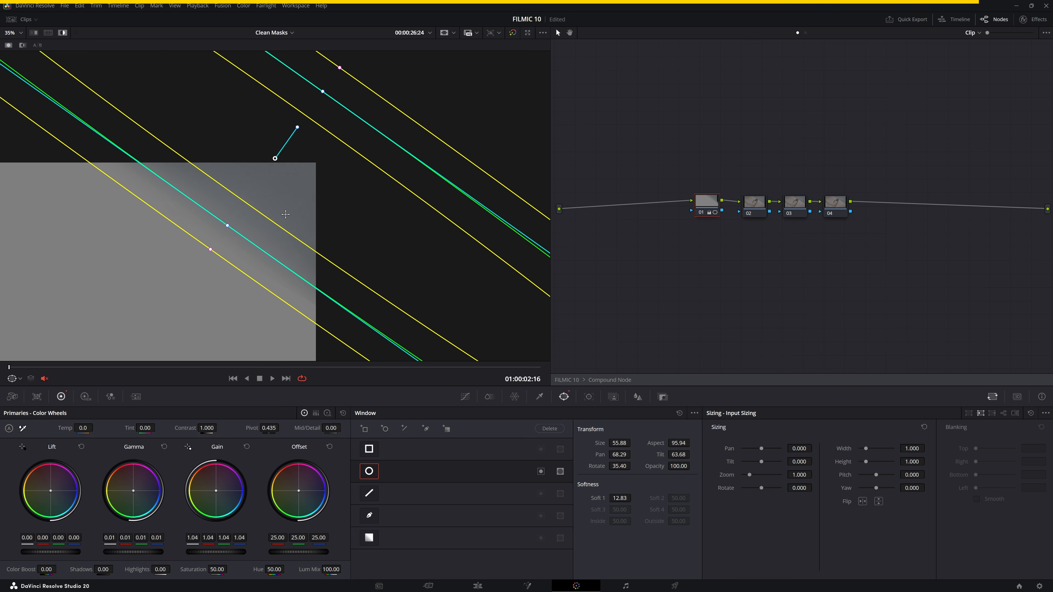
pyautogui.hotkey('shift', 'h')
pyautogui.hotkey('alt', 'f')
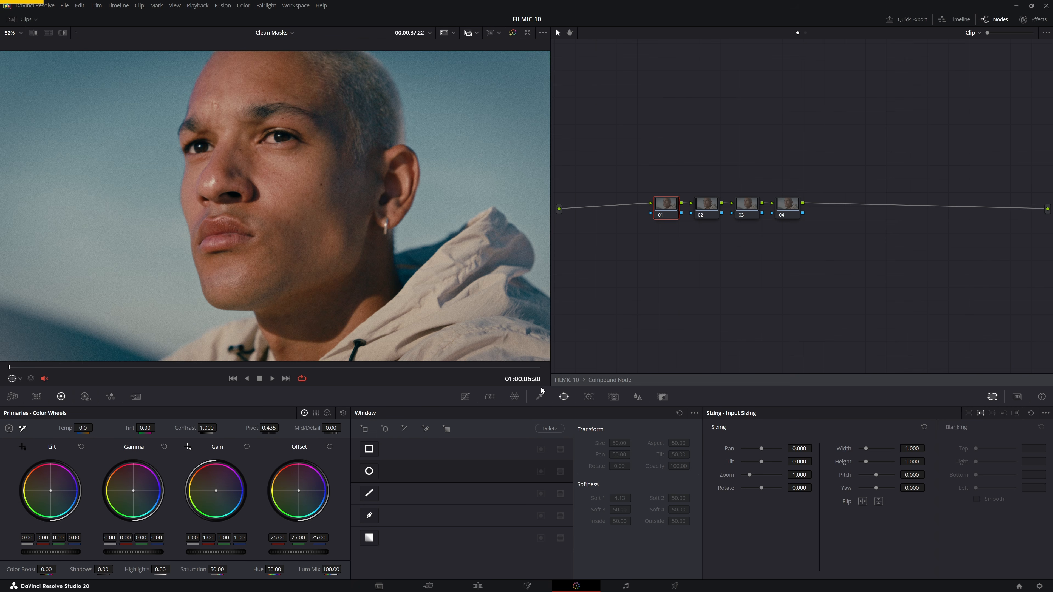
# - Draw a closed curve window around the shaded side of the man's face, from the scalp down the cheek, jaw and neck
pyautogui.click(369, 516)
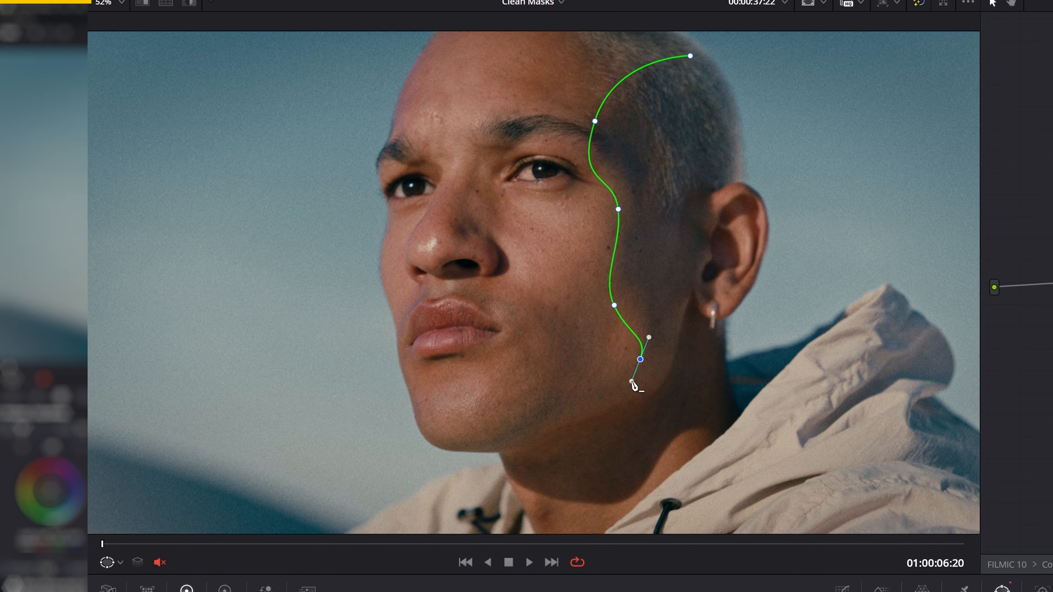
pyautogui.moveTo(593, 414); pyautogui.dragTo(566, 427)
pyautogui.moveTo(502, 449); pyautogui.dragTo(504, 460)
pyautogui.moveTo(533, 491); pyautogui.dragTo(551, 499)
pyautogui.moveTo(621, 504); pyautogui.dragTo(633, 498)
pyautogui.moveTo(674, 436); pyautogui.dragTo(722, 421)
pyautogui.moveTo(729, 367); pyautogui.dragTo(722, 345)
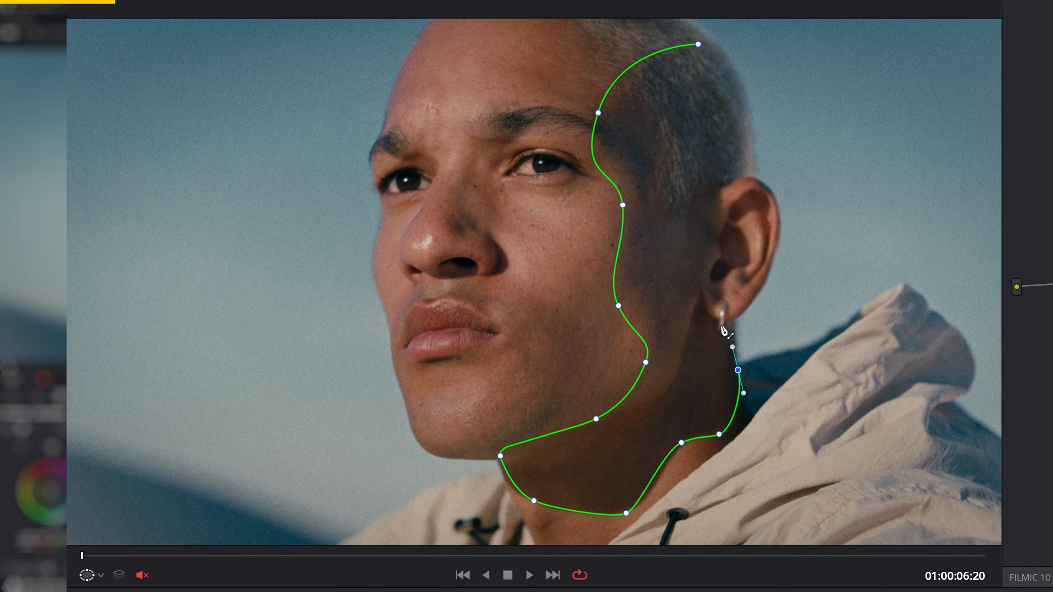
pyautogui.click(698, 44)
# - Pull the points along the curve window's face side outward over the cheek, jaw, neck and temple to feather that edge
pyautogui.moveTo(588, 343); pyautogui.dragTo(538, 348)
pyautogui.moveTo(632, 399); pyautogui.dragTo(542, 404)
pyautogui.moveTo(601, 437); pyautogui.dragTo(494, 447)
pyautogui.moveTo(492, 489); pyautogui.dragTo(462, 487)
pyautogui.moveTo(600, 105); pyautogui.dragTo(546, 59)
pyautogui.moveTo(543, 238); pyautogui.dragTo(518, 238)
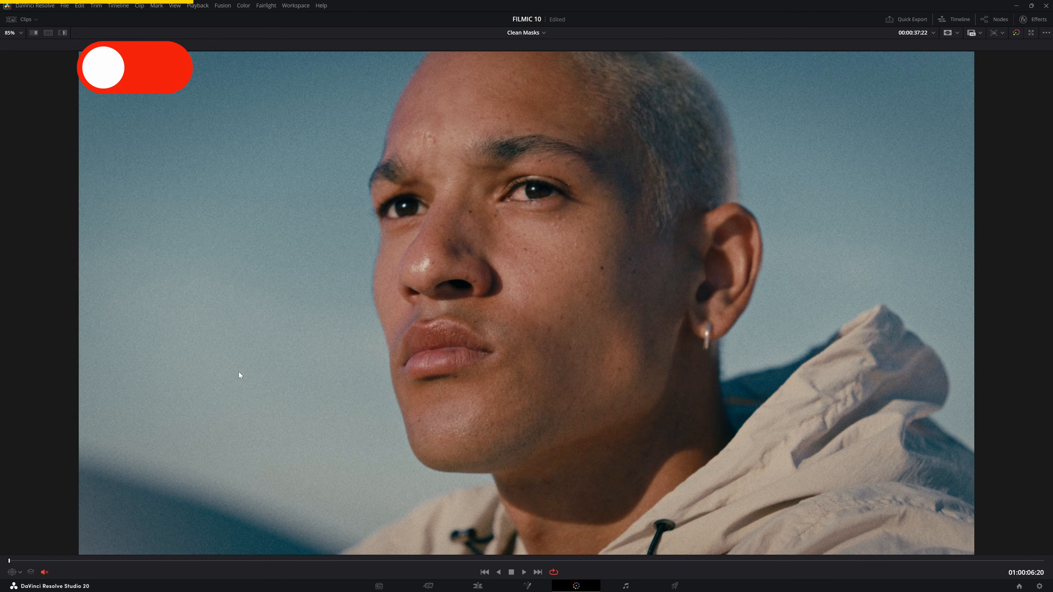
# - Switch the face-shadow node off and on to compare the man's face with and without the mask adjustment
pyautogui.hotkey('ctrl', 'd')
pyautogui.hotkey('ctrl', 'd')
pyautogui.hotkey('ctrl', 'd')
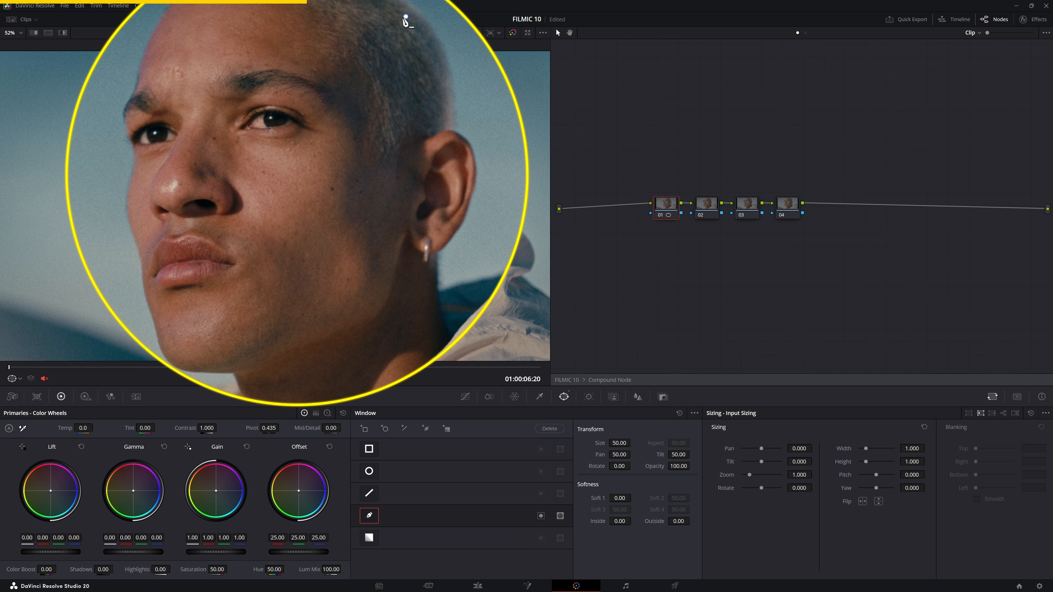
# - Draw a closed curve window around the shadowed side of the man's face, from the temple down the cheek, jaw and neck and back over the scalp
pyautogui.moveTo(320, 76); pyautogui.dragTo(330, 183)
pyautogui.moveTo(324, 220); pyautogui.dragTo(330, 234)
pyautogui.moveTo(341, 253); pyautogui.dragTo(338, 263)
pyautogui.moveTo(311, 286); pyautogui.dragTo(296, 294)
pyautogui.click(256, 308)
pyautogui.click(275, 334)
pyautogui.click(329, 342)
pyautogui.click(362, 300)
pyautogui.click(384, 296)
pyautogui.click(395, 258)
pyautogui.click(378, 196)
pyautogui.moveTo(398, 125); pyautogui.dragTo(399, 115)
pyautogui.click(371, 67)
pyautogui.moveTo(372, 66); pyautogui.dragTo(402, 89)
# - Refine the curve's points at the temple and cheek, and set the window softness to 5.28 inside and 4.18 outside
pyautogui.moveTo(313, 106); pyautogui.dragTo(316, 96)
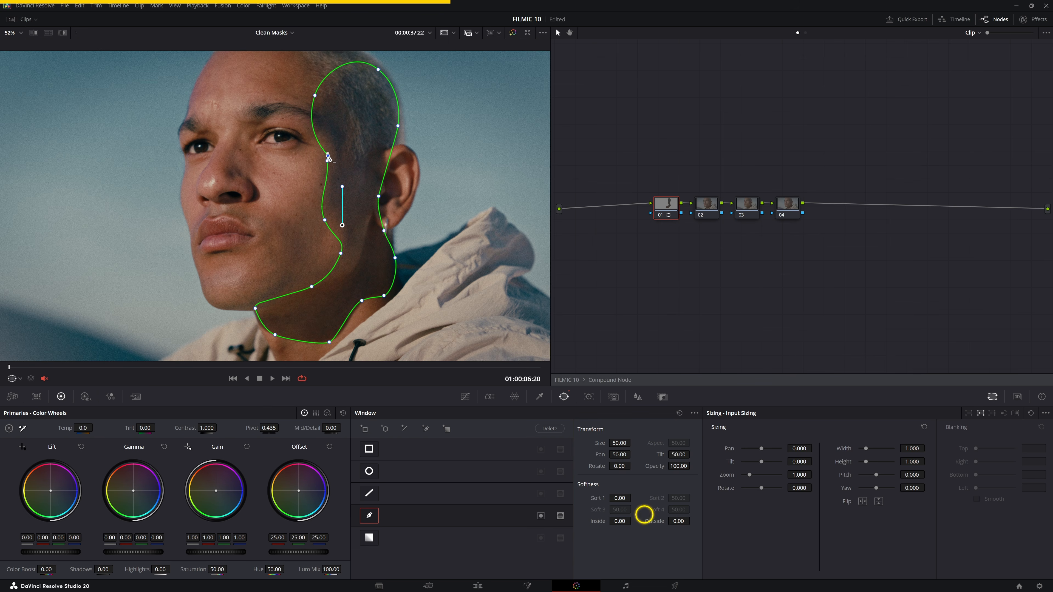
pyautogui.moveTo(327, 161); pyautogui.dragTo(329, 156)
pyautogui.moveTo(341, 253); pyautogui.dragTo(335, 257)
pyautogui.moveTo(620, 522); pyautogui.dragTo(697, 524)
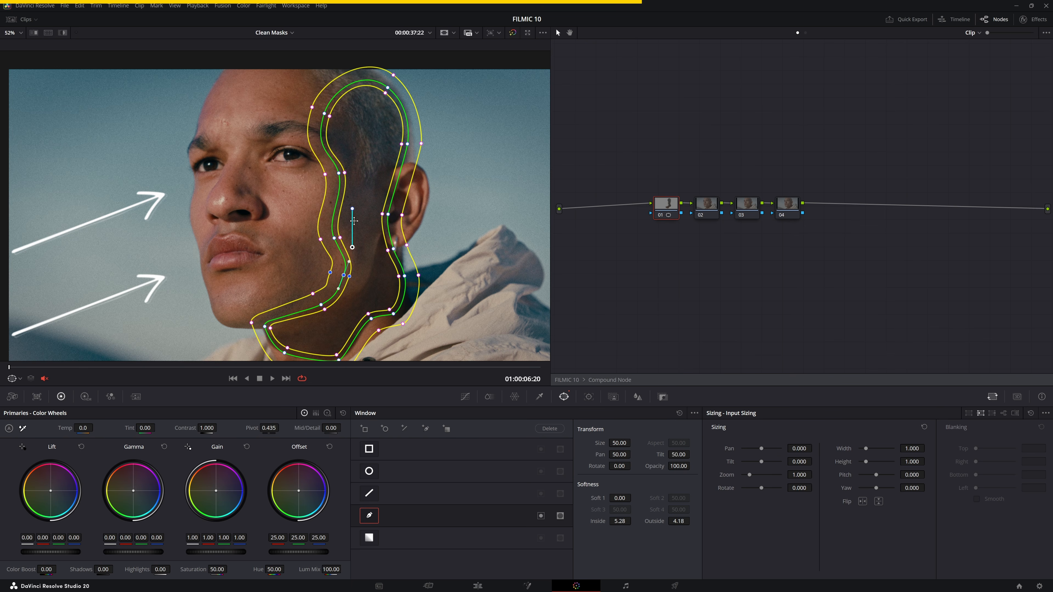
# - Pull the outer softness points on the face side outward over the cheek, jaw and forehead to widen the falloff toward the light
pyautogui.moveTo(325, 175); pyautogui.dragTo(280, 181)
pyautogui.moveTo(320, 239); pyautogui.dragTo(277, 243)
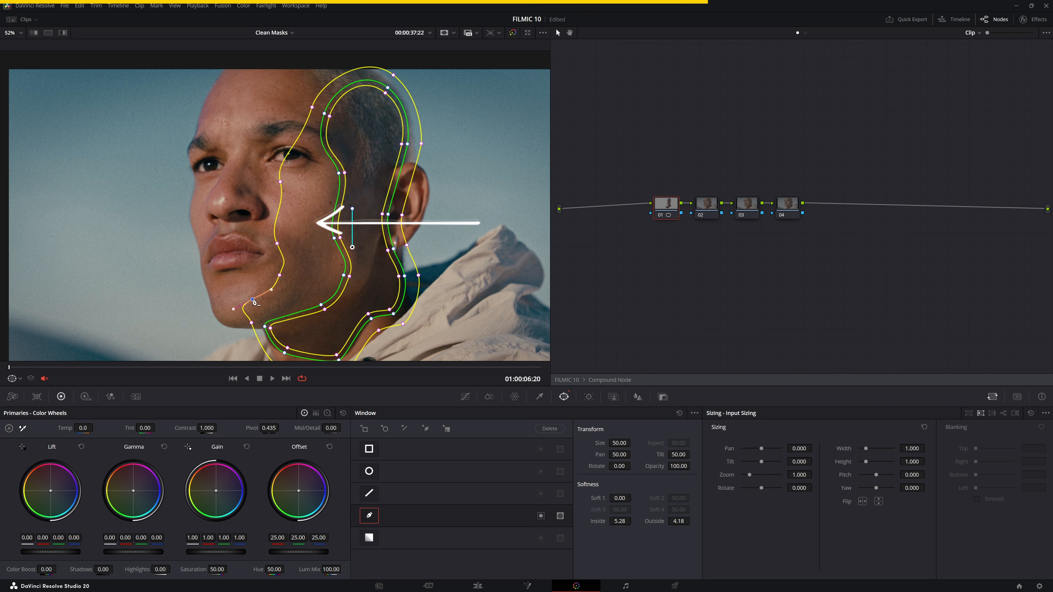
pyautogui.moveTo(251, 322); pyautogui.dragTo(234, 322)
pyautogui.moveTo(312, 107); pyautogui.dragTo(281, 81)
pyautogui.moveTo(281, 182); pyautogui.dragTo(266, 182)
# - Lower the gamma inside the face window to -0.02 and track the window forward and in reverse through the clip
pyautogui.moveTo(150, 552); pyautogui.dragTo(148, 552)
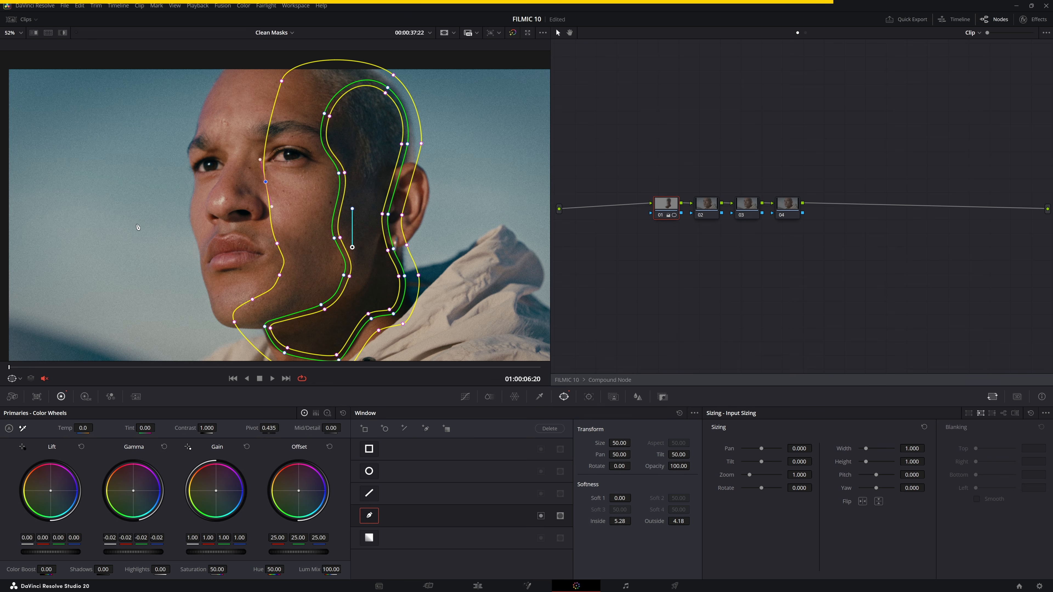
pyautogui.click(589, 397)
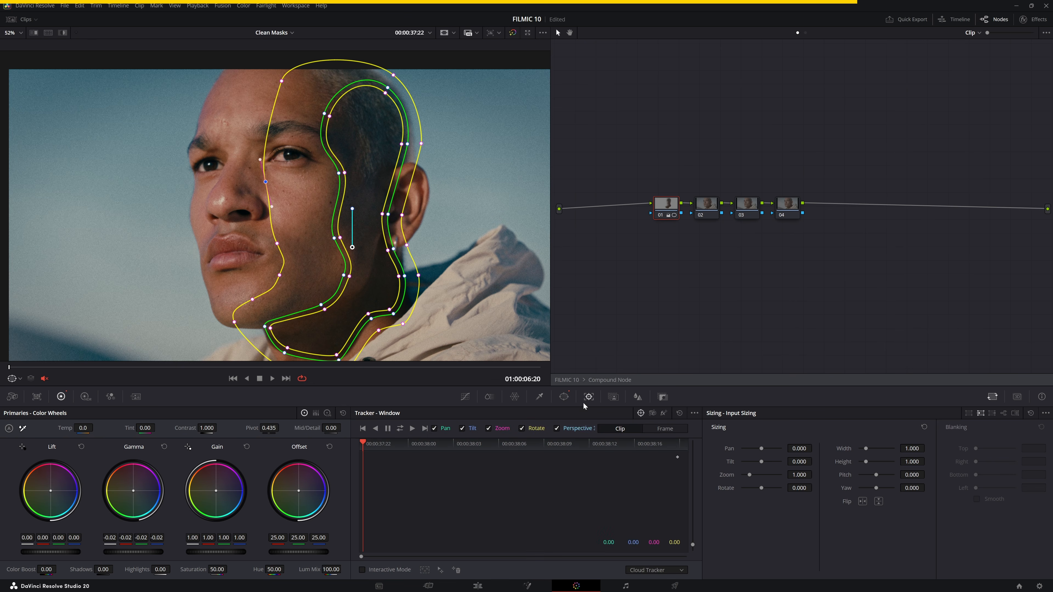
pyautogui.click(400, 429)
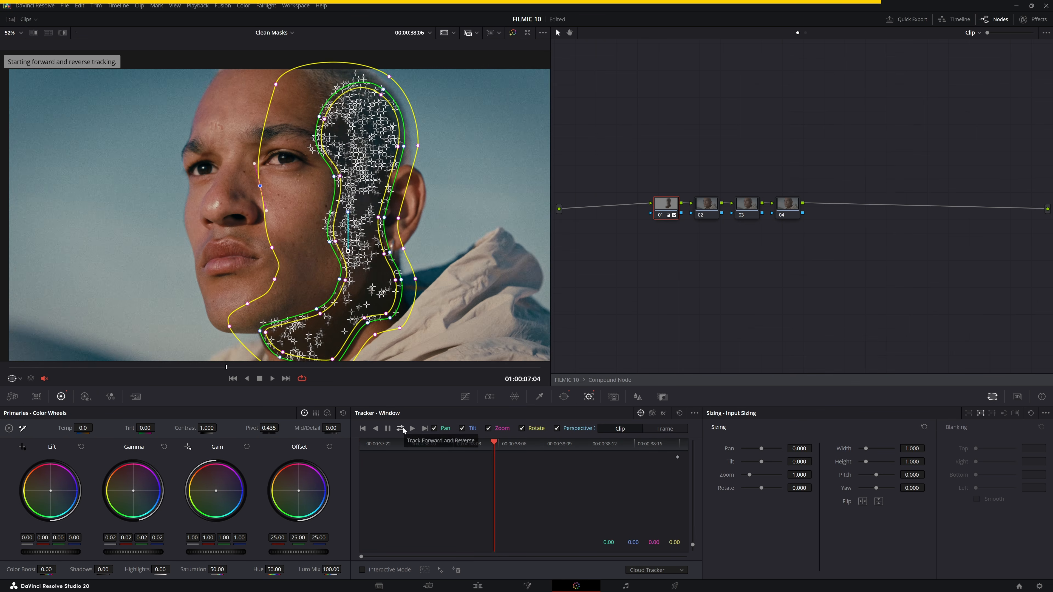
pyautogui.hotkey('alt', 'f')
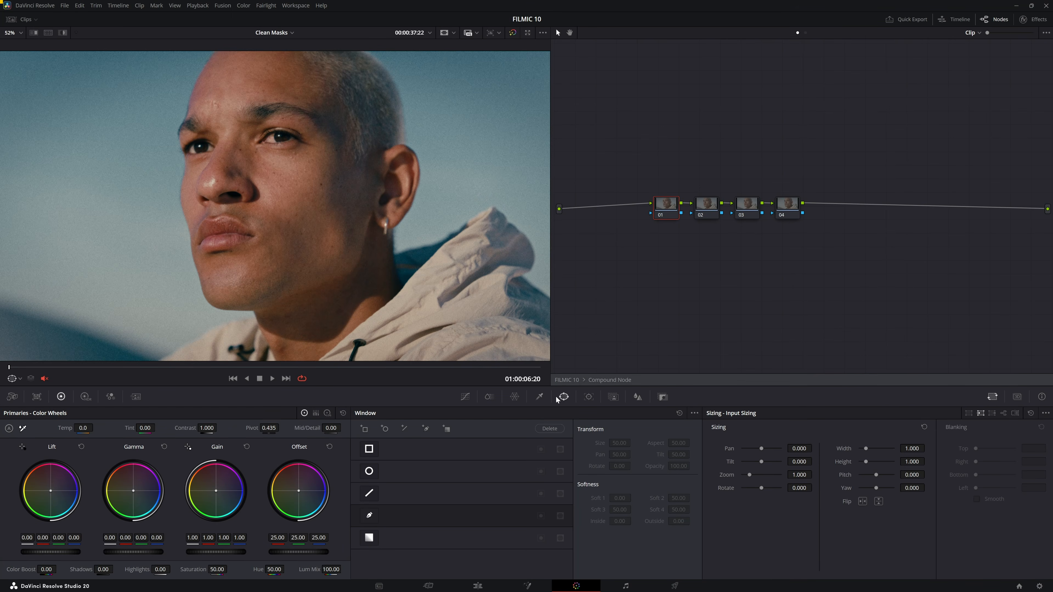
# - Examine the HUE VS node's qualifier matte up close around the subject's head and hair in highlight view
pyautogui.click(540, 397)
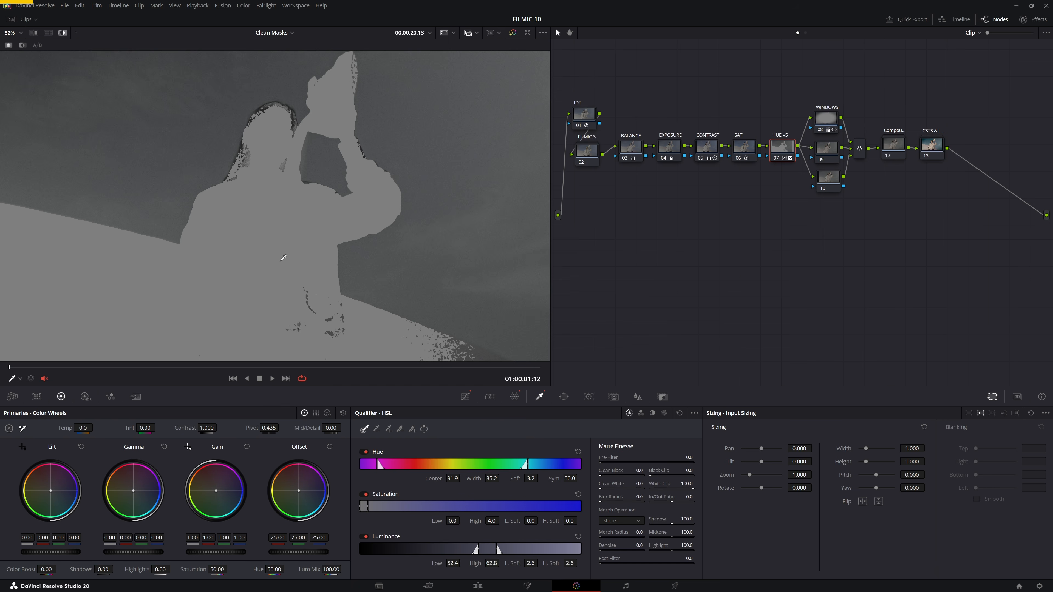
pyautogui.scroll(8, 284, 258)
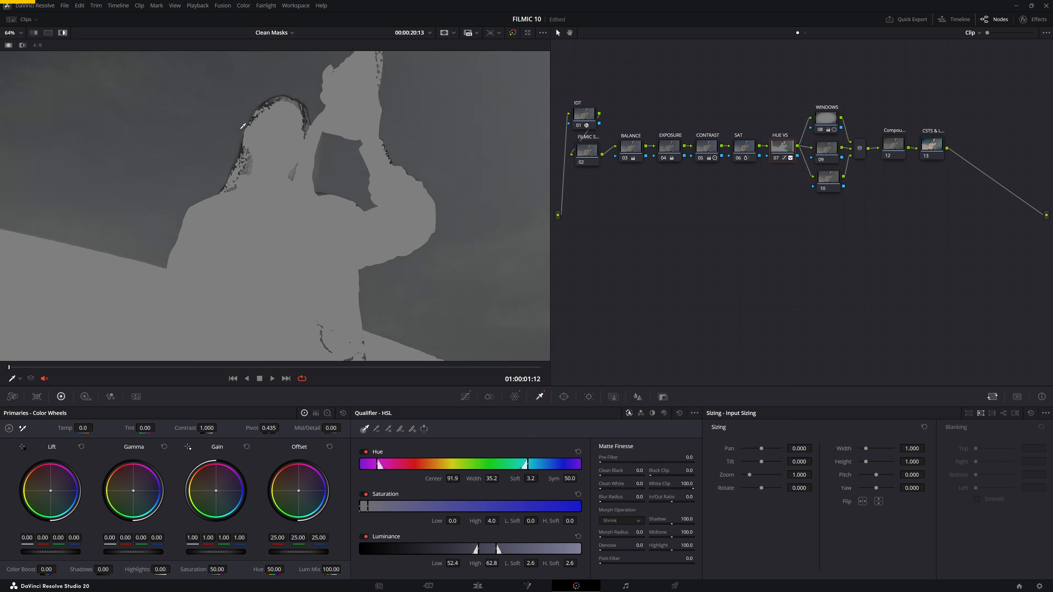
pyautogui.scroll(8, 299, 214)
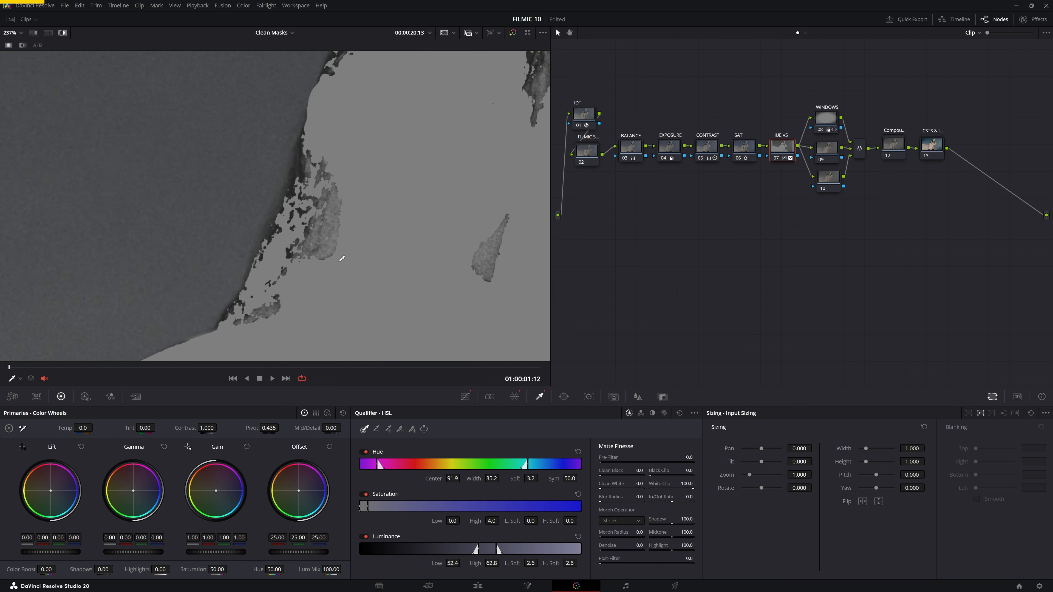
pyautogui.scroll(-6, 325, 210)
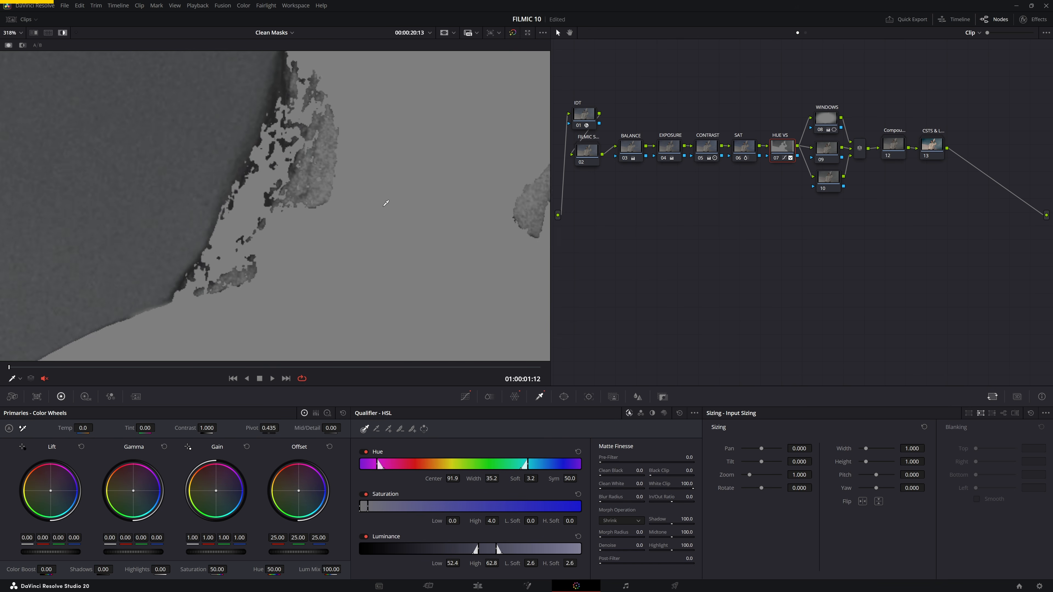
pyautogui.scroll(-3, 260, 251)
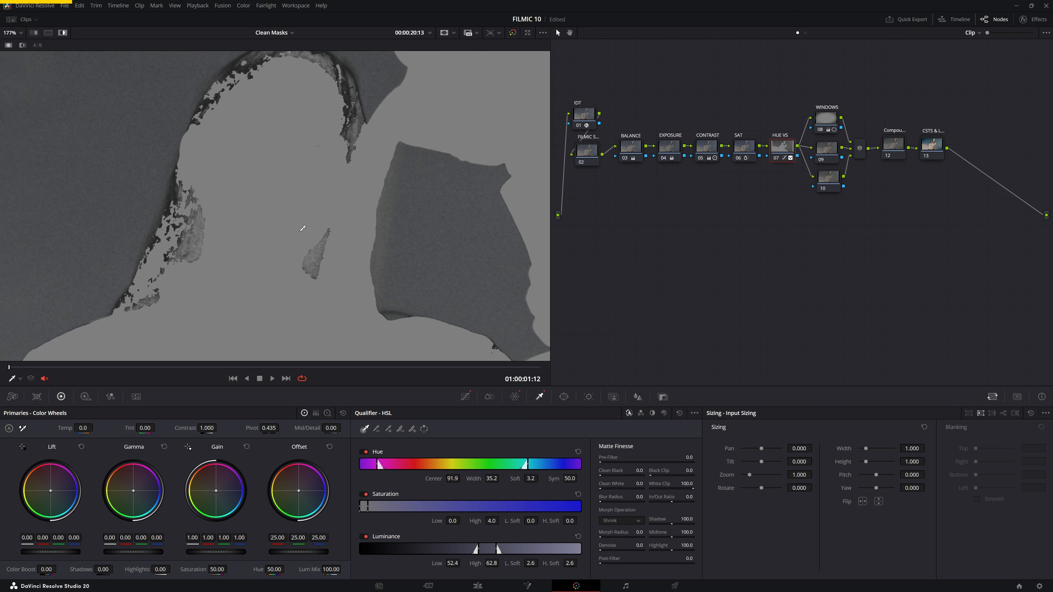
pyautogui.scroll(-5, 331, 257)
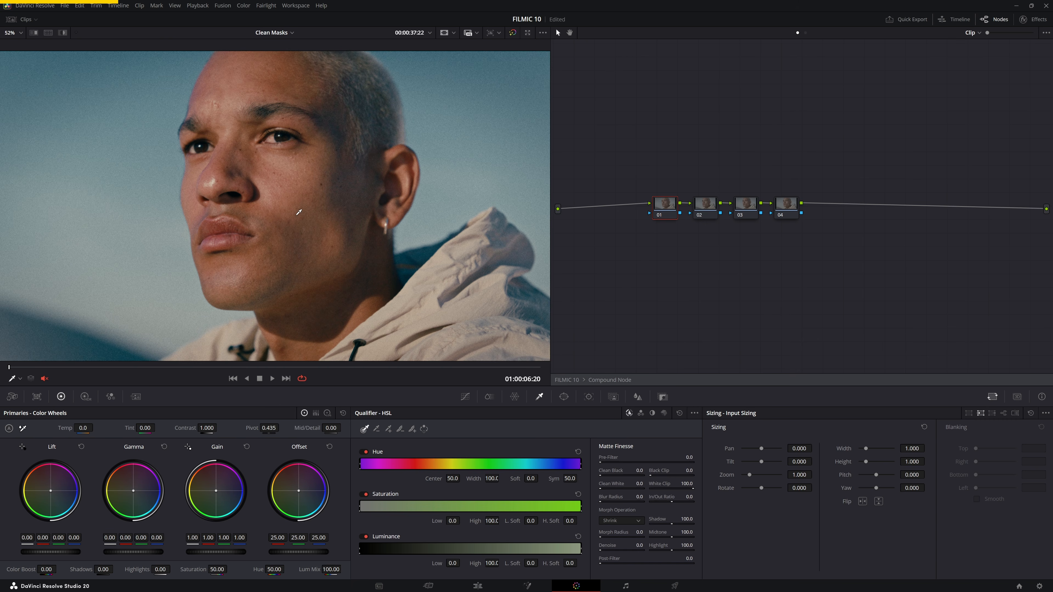
# - Sample the skin on the man's cheek with the HSL qualifier and check the selection in highlight view
pyautogui.click(251, 191)
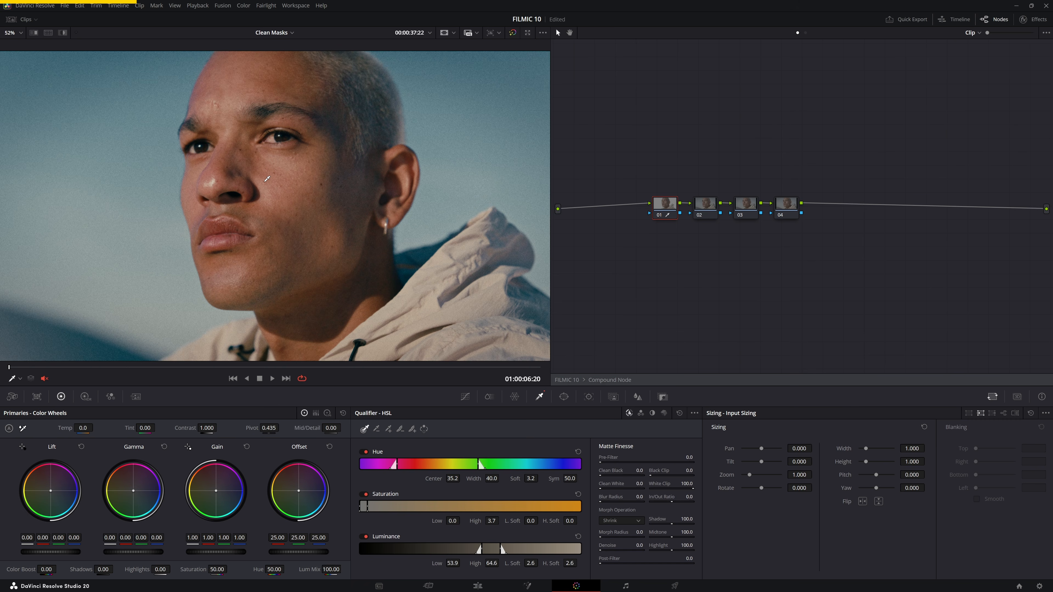
pyautogui.hotkey('shift', 'h')
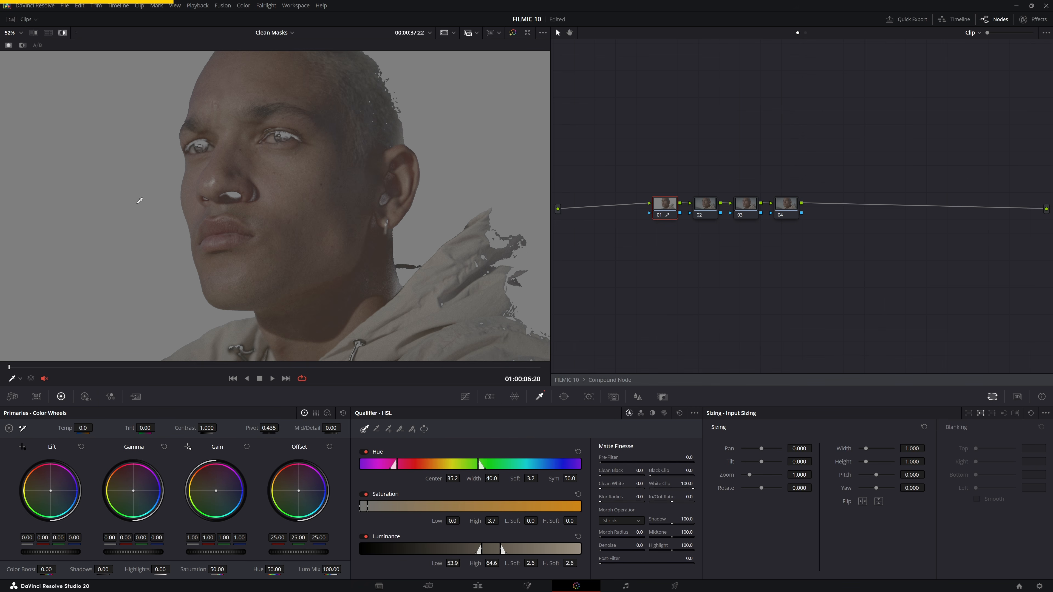
pyautogui.hotkey('shift', 'h')
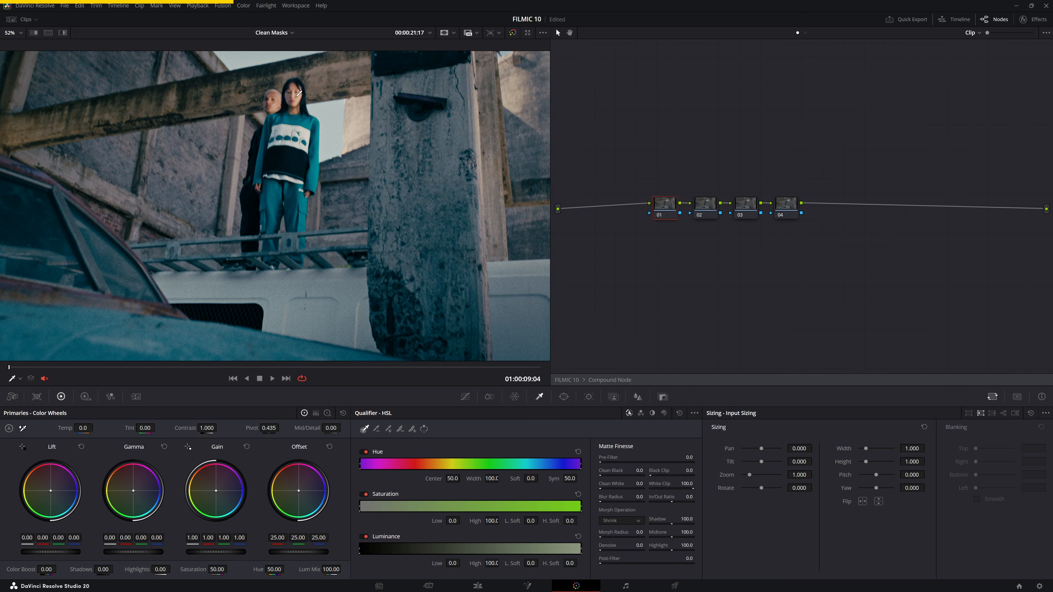
# - On the wide shot of two people, qualify the front person's face and narrow the hue range from its green end
pyautogui.click(299, 92)
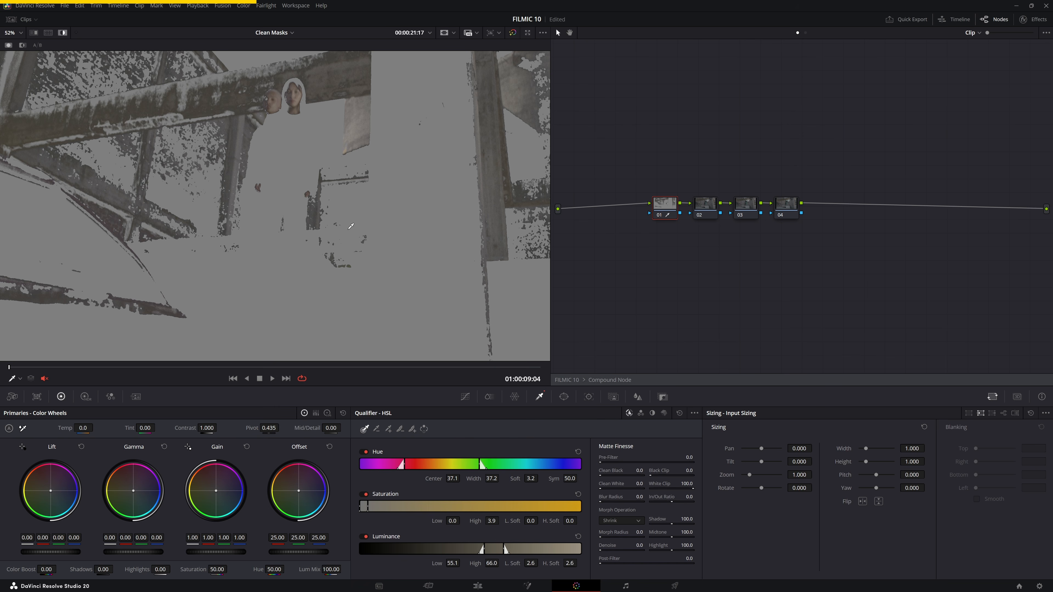
pyautogui.moveTo(480, 462); pyautogui.dragTo(436, 464)
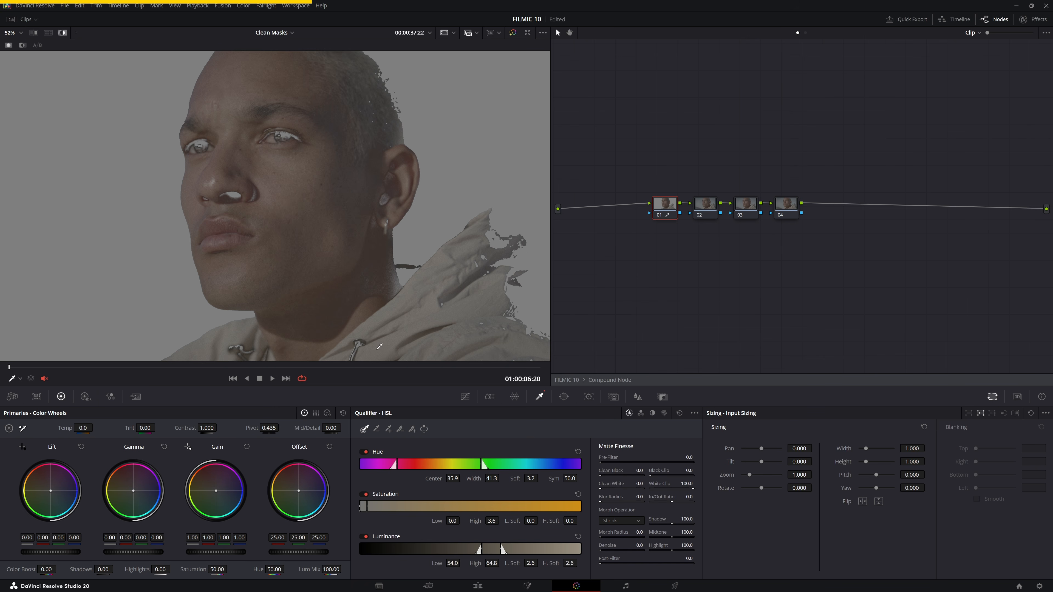
# - Disable the hue and saturation qualifiers on the man's clip and set luminance to Low 52.9, High 61.8, with both softness values 5.3
pyautogui.click(365, 452)
pyautogui.click(363, 494)
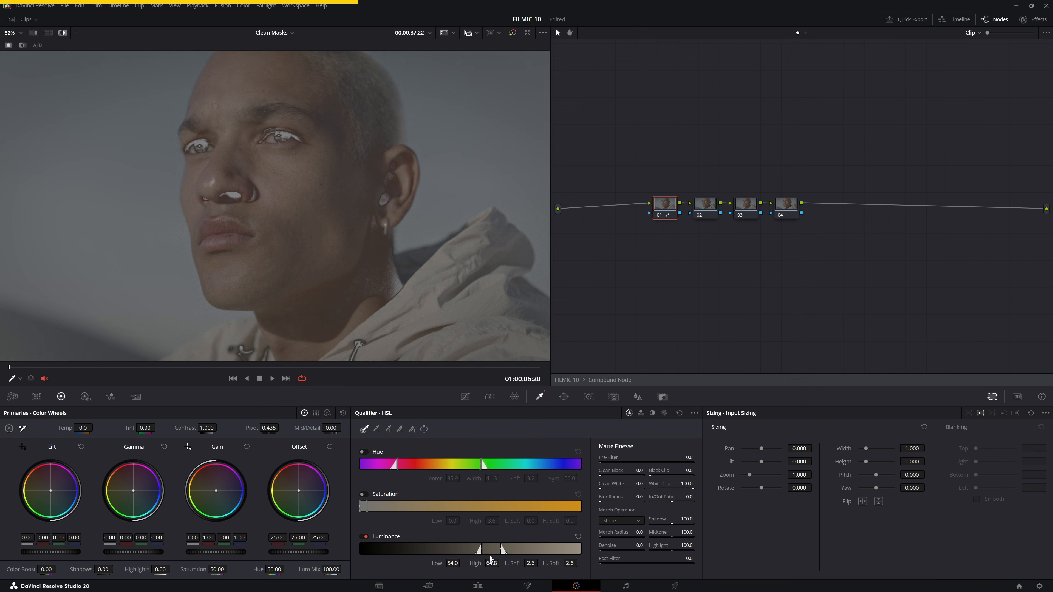
pyautogui.moveTo(439, 565); pyautogui.dragTo(445, 565)
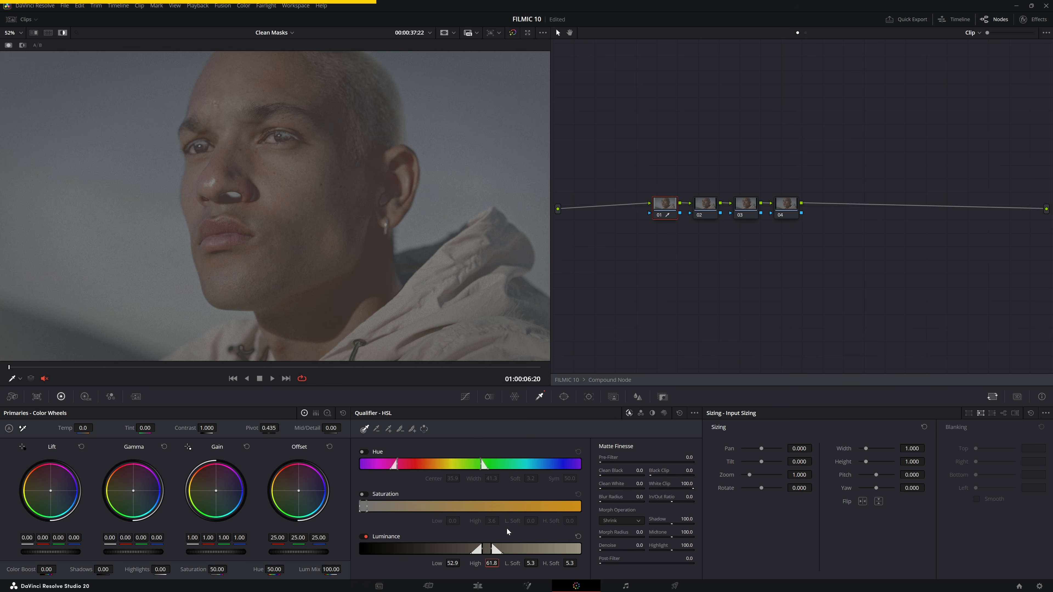
# - Re-enable the hue qualifier, set Center 34.5, Width 11.3 and Soft 5.3, and play the clip to check the matte
pyautogui.click(364, 452)
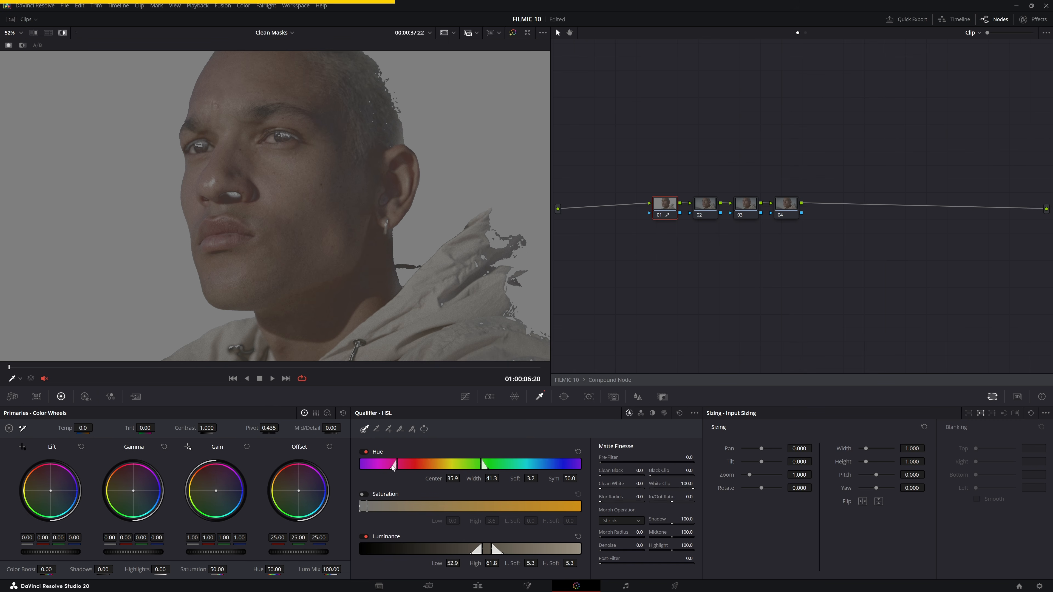
pyautogui.moveTo(475, 479); pyautogui.dragTo(543, 478)
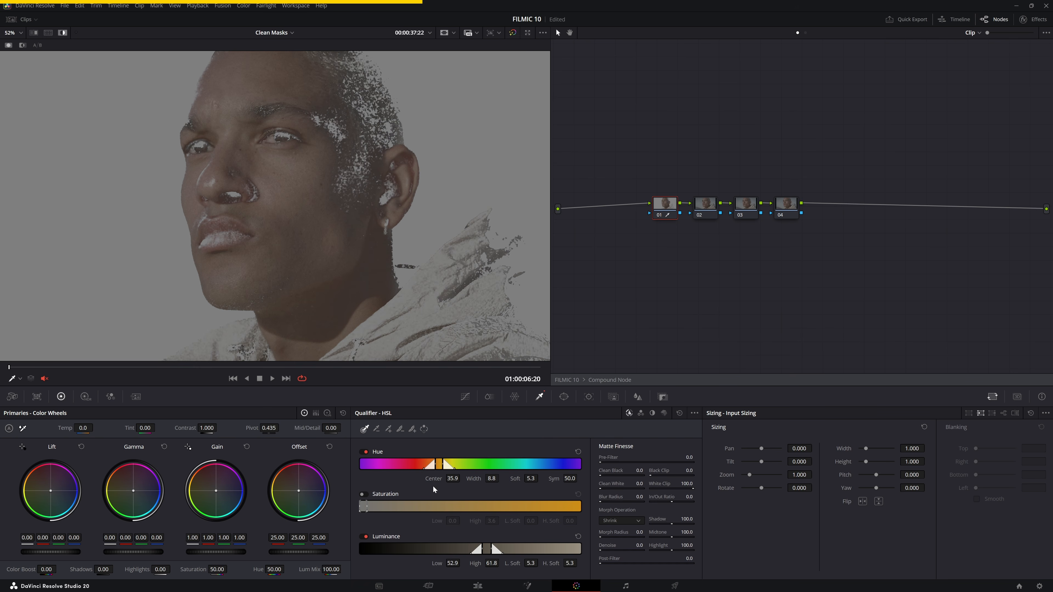
pyautogui.moveTo(436, 479); pyautogui.dragTo(481, 478)
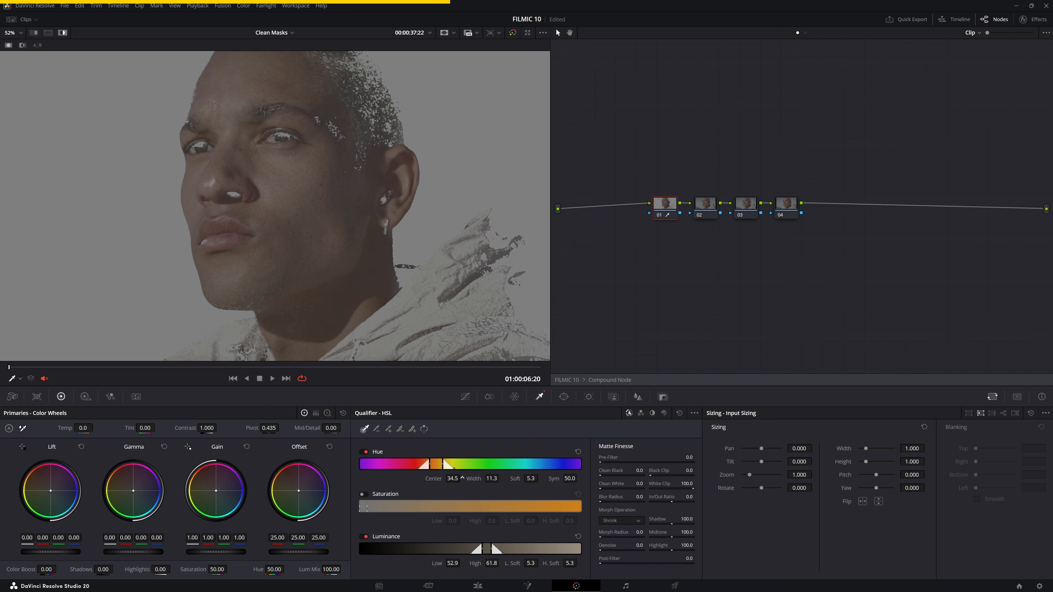
pyautogui.press('space')
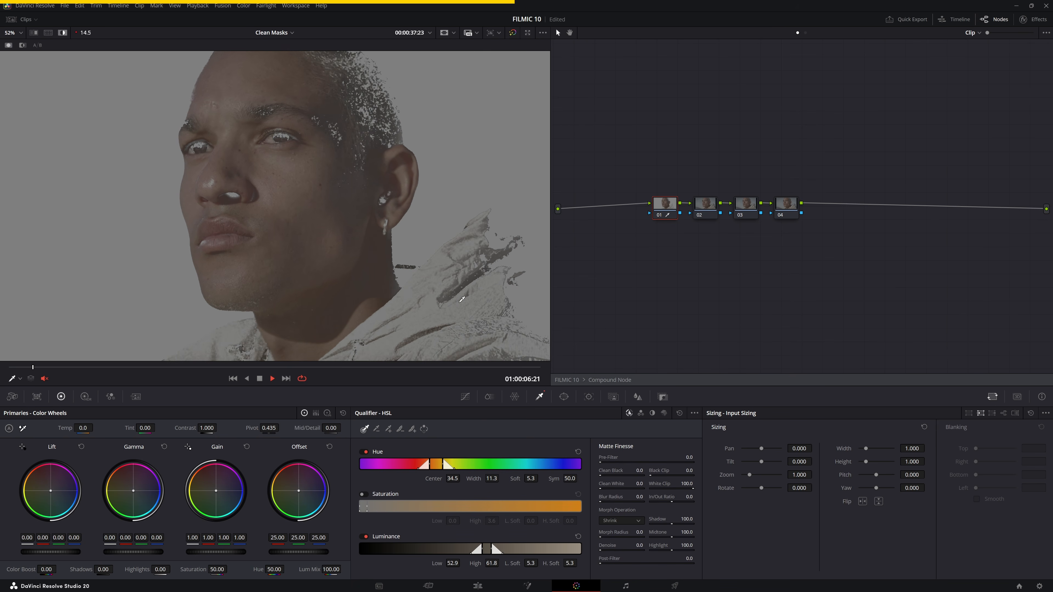
pyautogui.press('space')
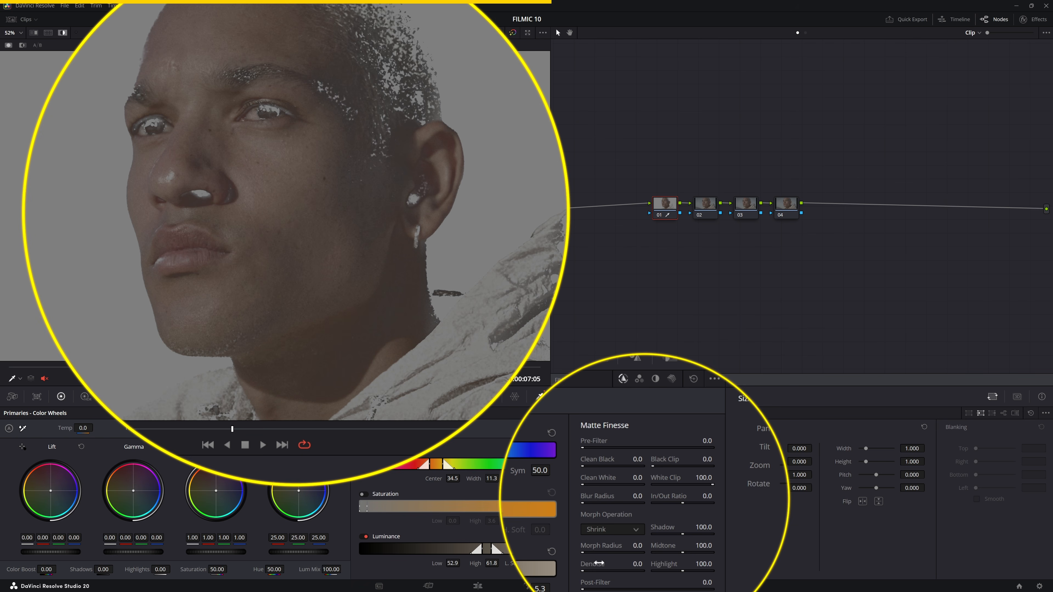
# - Set the matte's Denoise to 18.0 and play the clip to check the matte in motion
pyautogui.moveTo(593, 565); pyautogui.dragTo(613, 565)
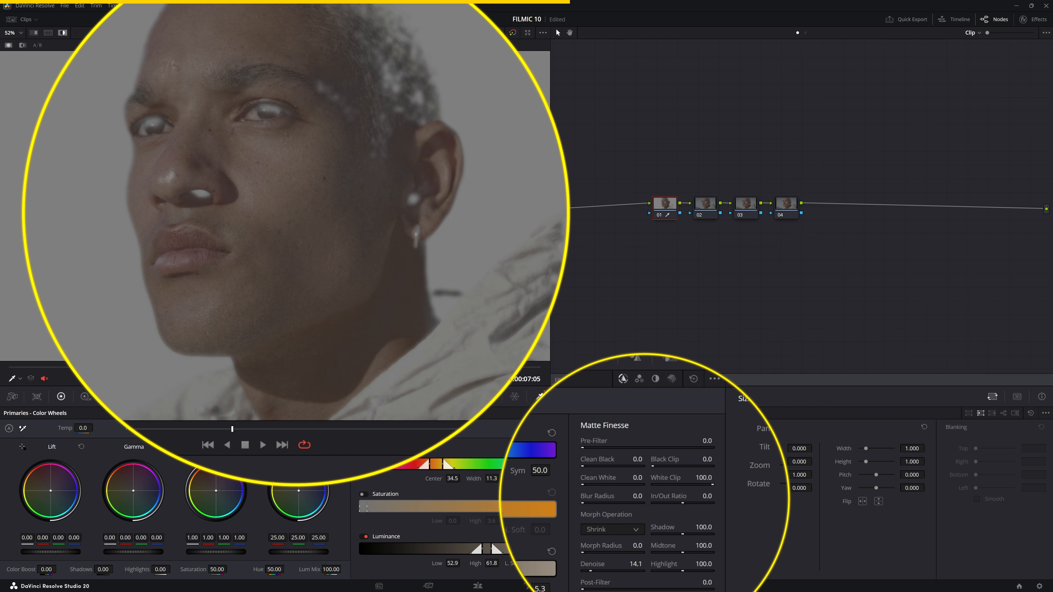
pyautogui.moveTo(593, 564); pyautogui.dragTo(591, 565)
pyautogui.press('space')
pyautogui.press('space')
pyautogui.press('space')
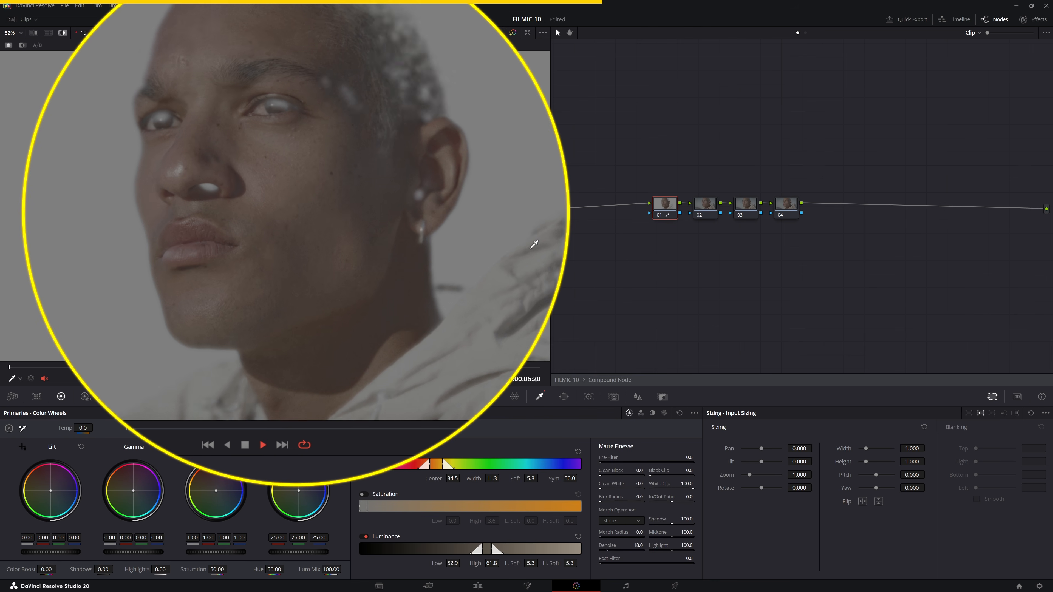
pyautogui.press('space')
# - Set the matte finesse to Denoise 27.5, Blur Radius 88.4, Clean Black 11.8 and Clean White 23.4
pyautogui.doubleClick(611, 545)
pyautogui.scroll(6, 362, 134)
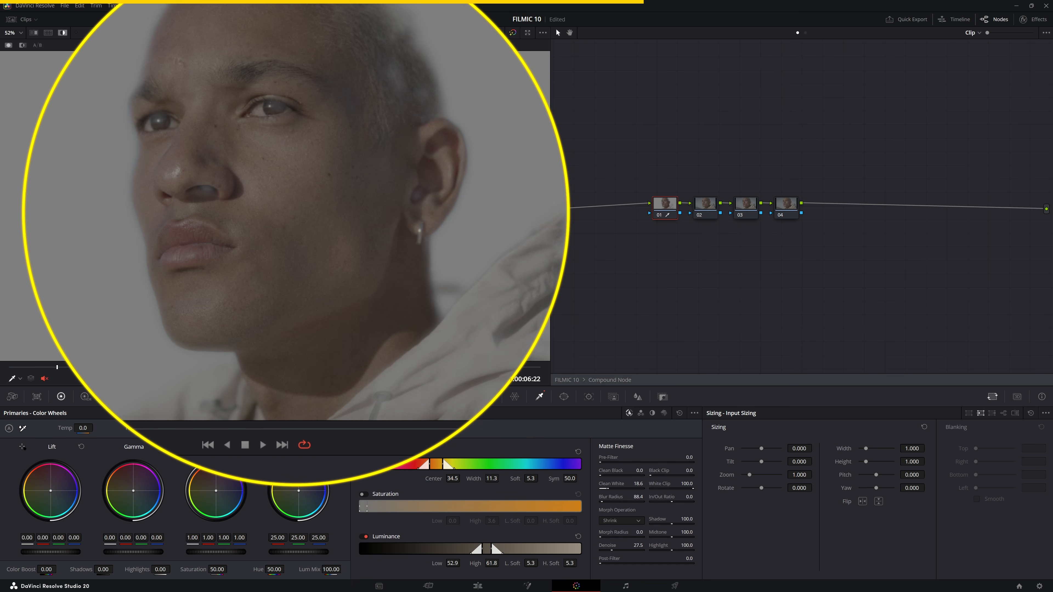
pyautogui.moveTo(639, 471); pyautogui.dragTo(656, 470)
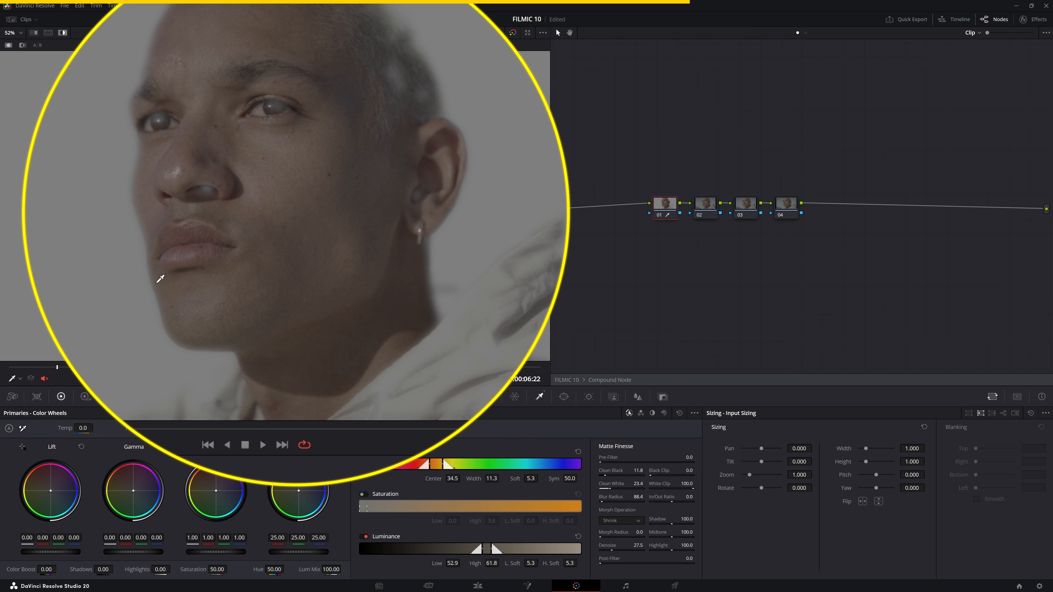
# - Push Clean White to 100.0 with Clean Black at 0.0 and inspect the matte's edge along the face up close
pyautogui.moveTo(608, 475); pyautogui.dragTo(645, 489)
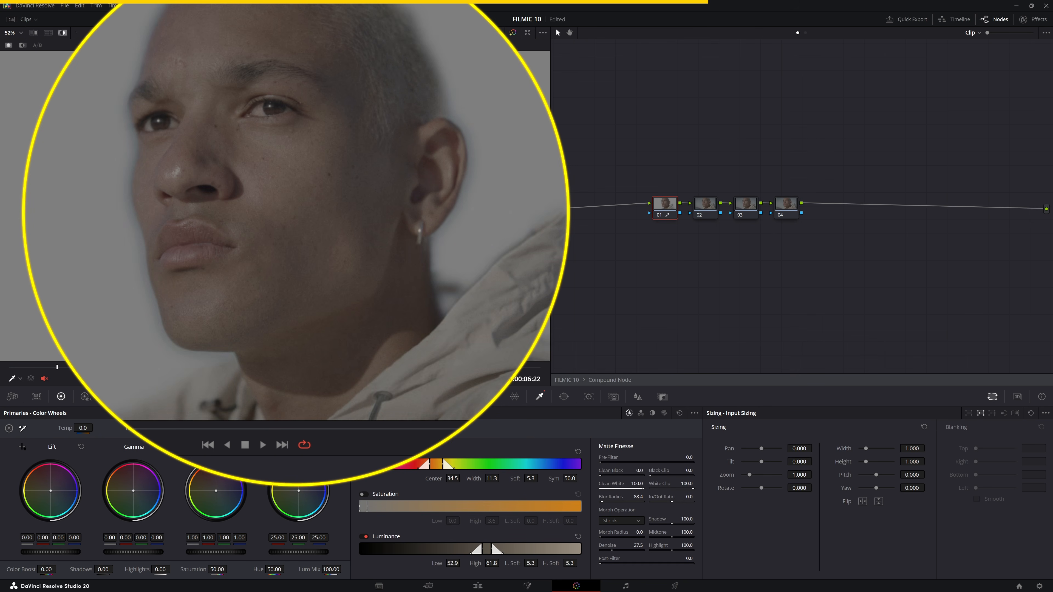
pyautogui.scroll(5, 130, 219)
pyautogui.scroll(-3, 164, 165)
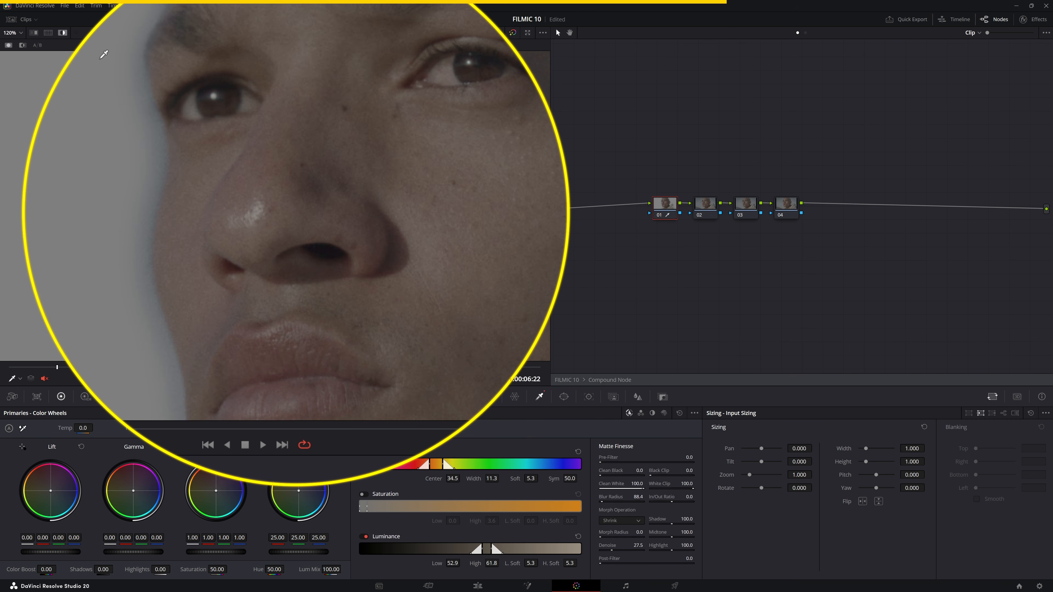
pyautogui.scroll(-3, 147, 133)
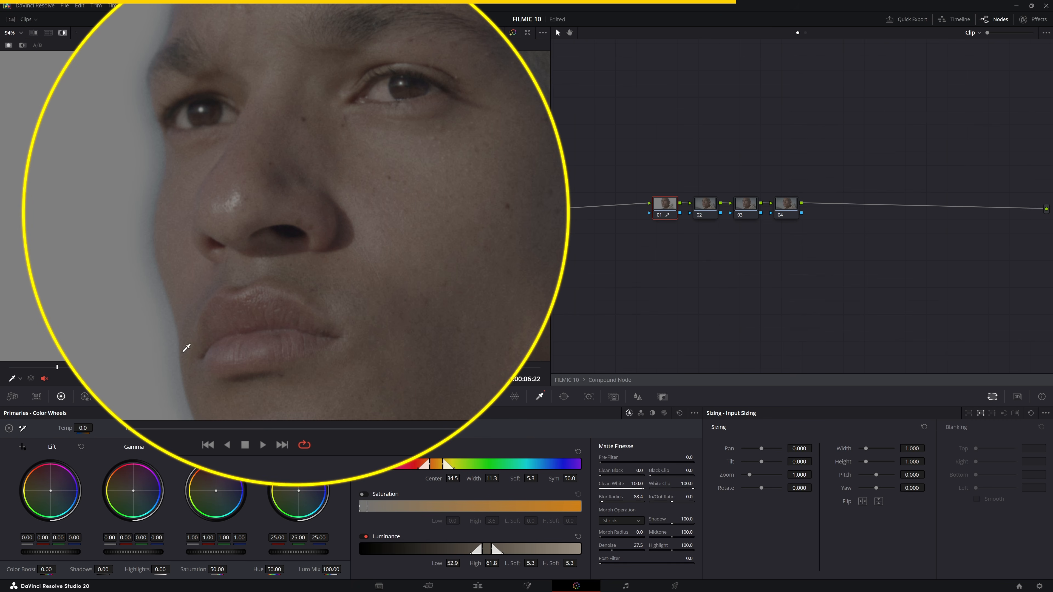
pyautogui.scroll(-3, 322, 271)
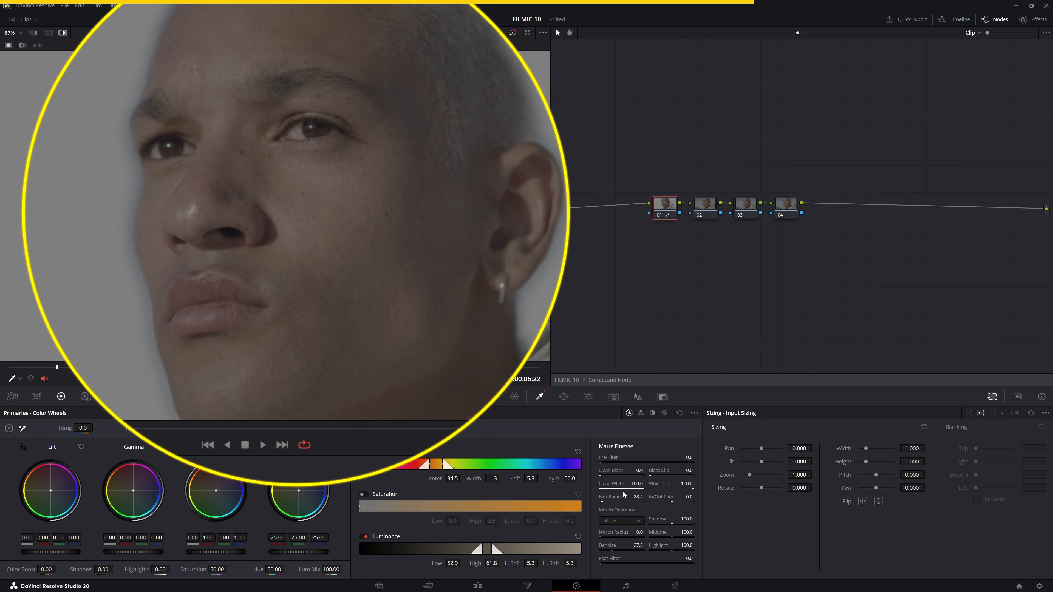
# - Set Clean White to 31.4 and Clean Black to 35.9, and play the clip to check the skin matte
pyautogui.moveTo(622, 486)
pyautogui.mouseDown()
pyautogui.moveTo(604, 486)
pyautogui.moveTo(643, 476)
pyautogui.moveTo(623, 475)
pyautogui.mouseUp()
pyautogui.press('space')
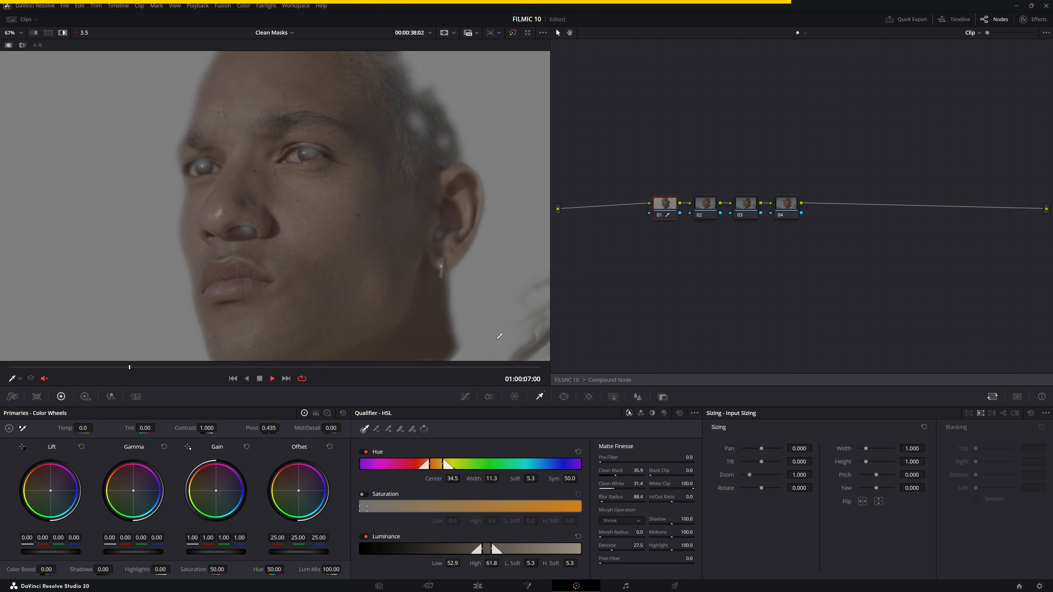
pyautogui.scroll(-2, 500, 336)
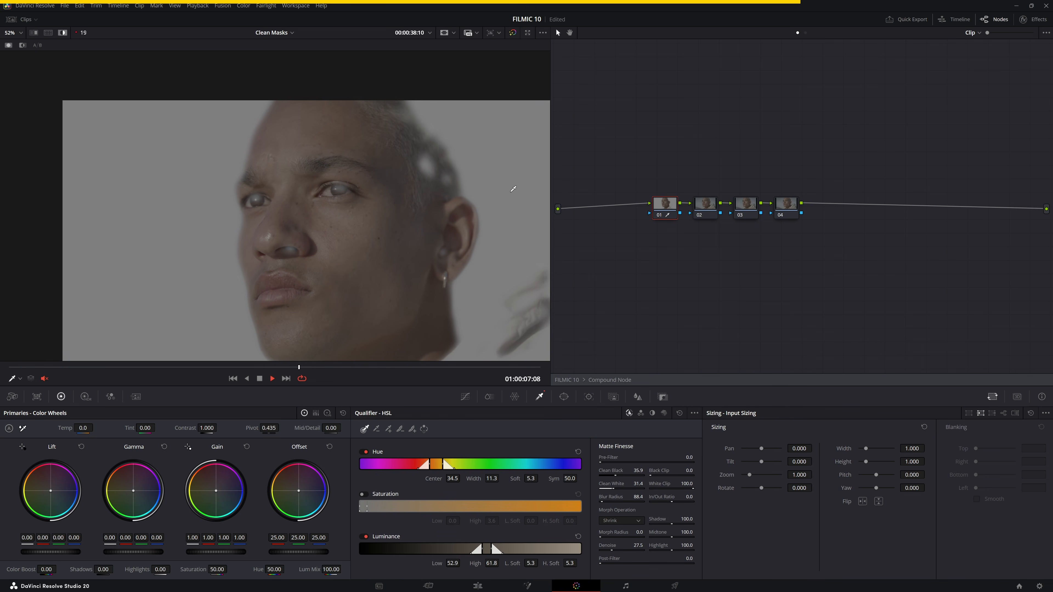
# - Narrow the skin qualifier's luminance range to 53.4–61.3, set Pre-Filter to 6.9 and Post-Filter to 8.5, turn off the highlight view and save the project
pyautogui.press('space')
pyautogui.moveTo(486, 550); pyautogui.dragTo(488, 550)
pyautogui.moveTo(604, 458); pyautogui.dragTo(605, 458)
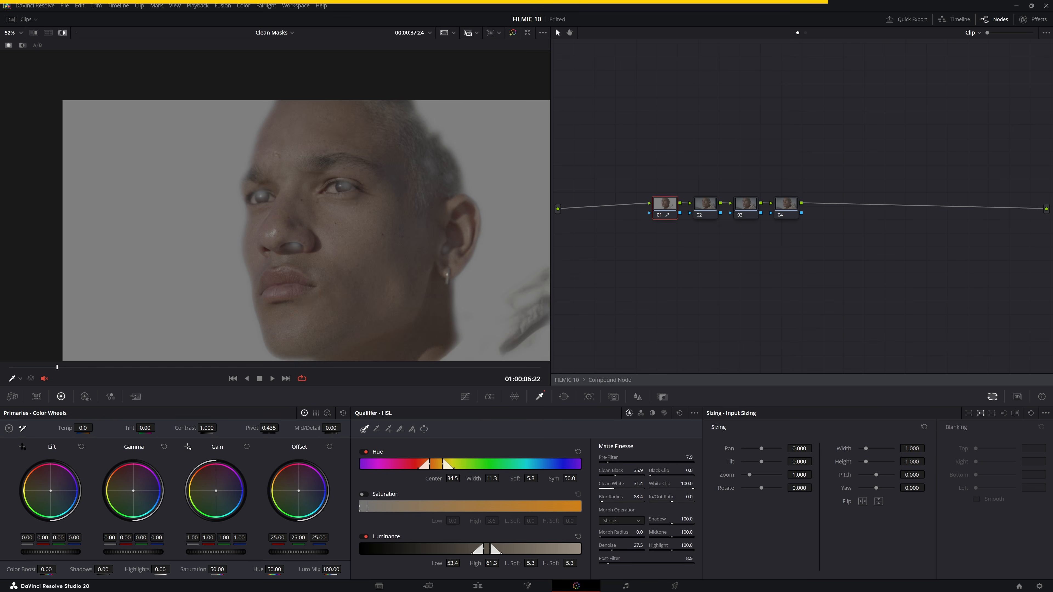
pyautogui.moveTo(473, 291); pyautogui.dragTo(374, 233)
pyautogui.scroll(-1, 344, 227)
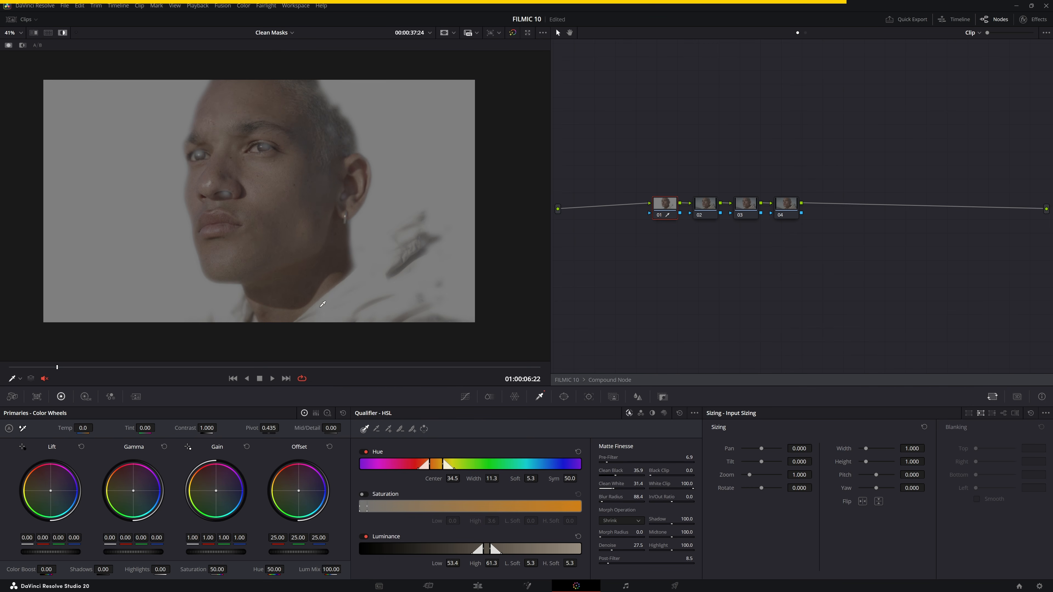
pyautogui.hotkey('shift', 'h')
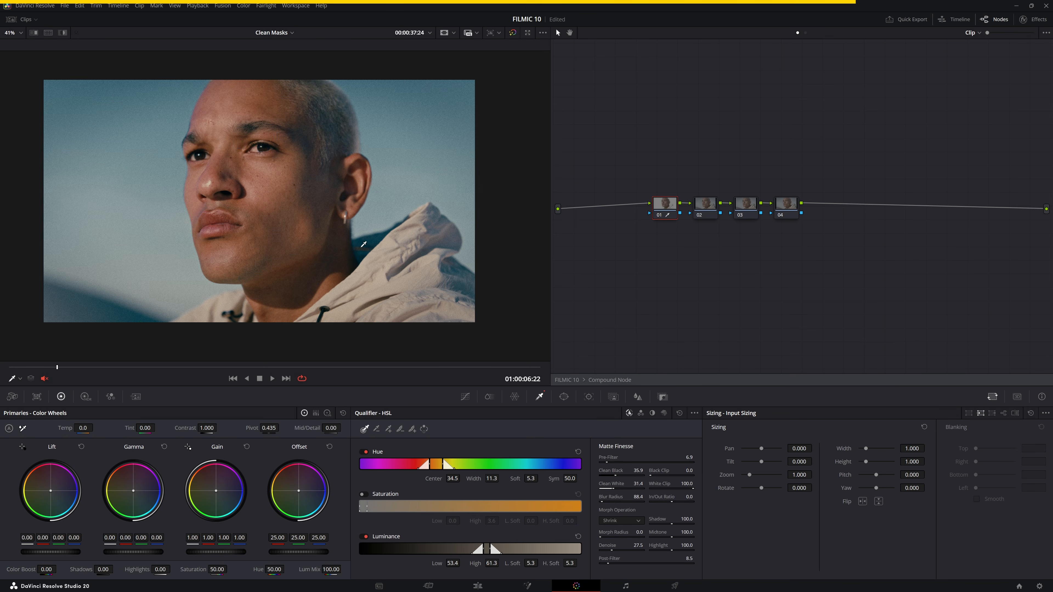
pyautogui.hotkey('ctrl', 's')
# - Add a circle window on node 01 around the man's head with Size 43.68, Aspect 40.01, Pan 50.31, Tilt 51.65 and Soft 1 8.40
pyautogui.click(558, 398)
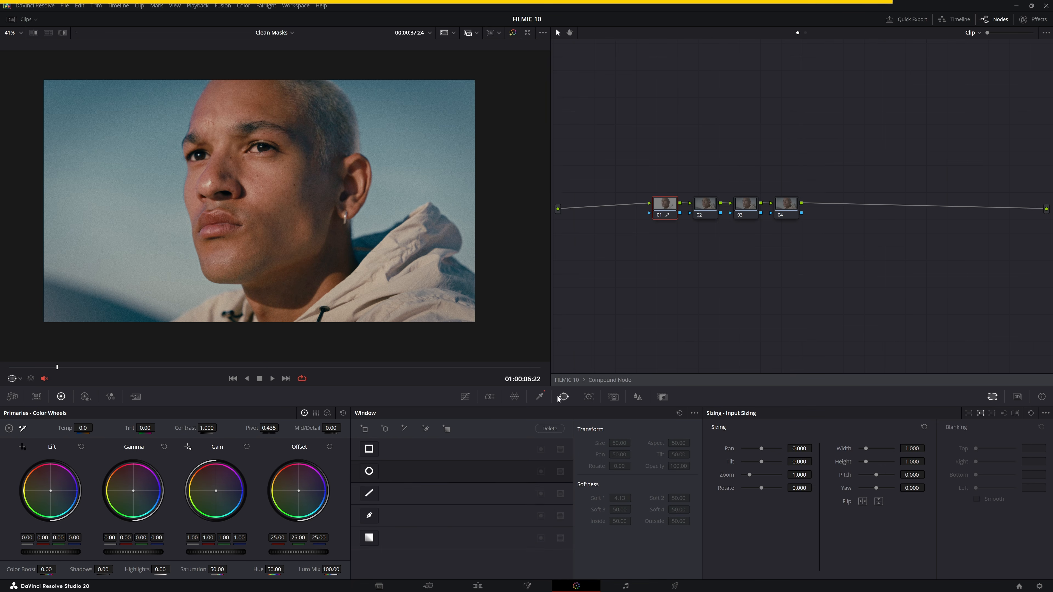
pyautogui.click(369, 472)
pyautogui.moveTo(323, 266); pyautogui.dragTo(379, 321)
pyautogui.moveTo(387, 201); pyautogui.dragTo(394, 220)
pyautogui.moveTo(306, 243); pyautogui.dragTo(309, 229)
pyautogui.moveTo(382, 186); pyautogui.dragTo(366, 186)
pyautogui.moveTo(259, 304); pyautogui.dragTo(262, 317)
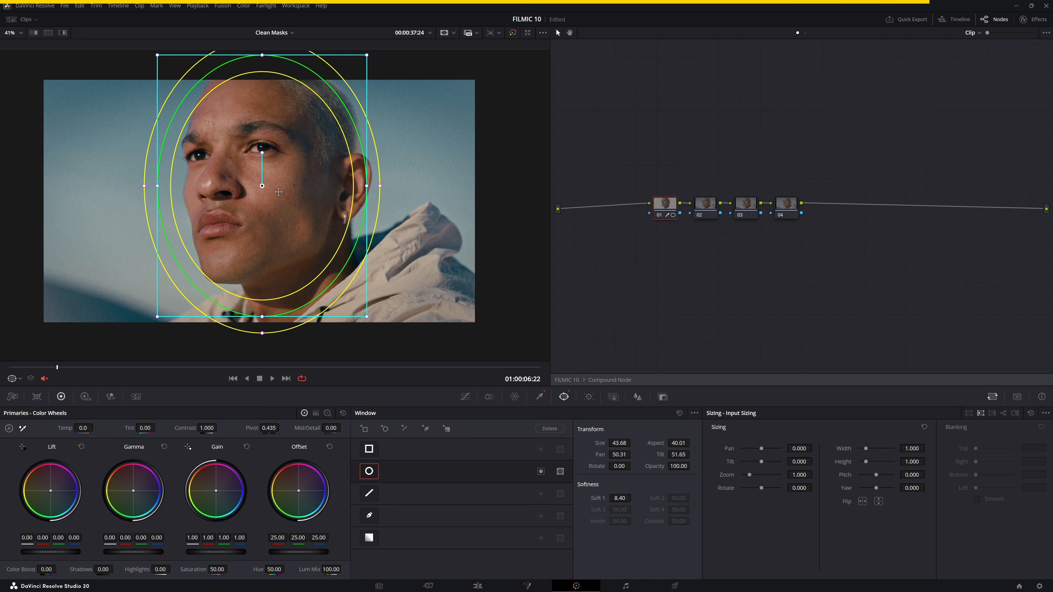
# - Compare the highlighted matte with the normal image to inspect the mask's edges around the man's head
pyautogui.hotkey('alt', 'f')
pyautogui.hotkey('shift', 'h')
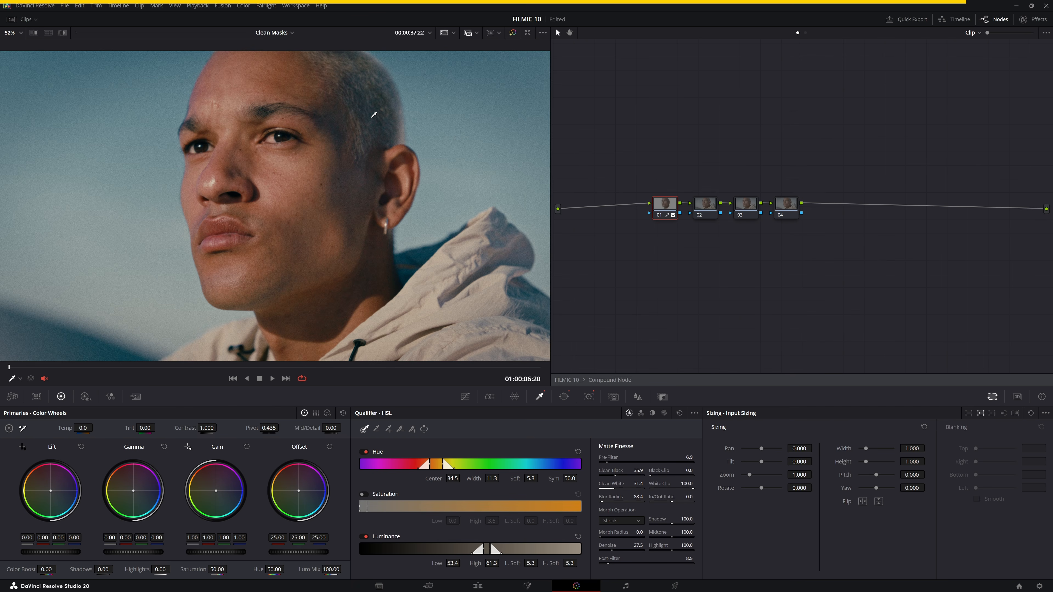
pyautogui.hotkey('shift', 'h')
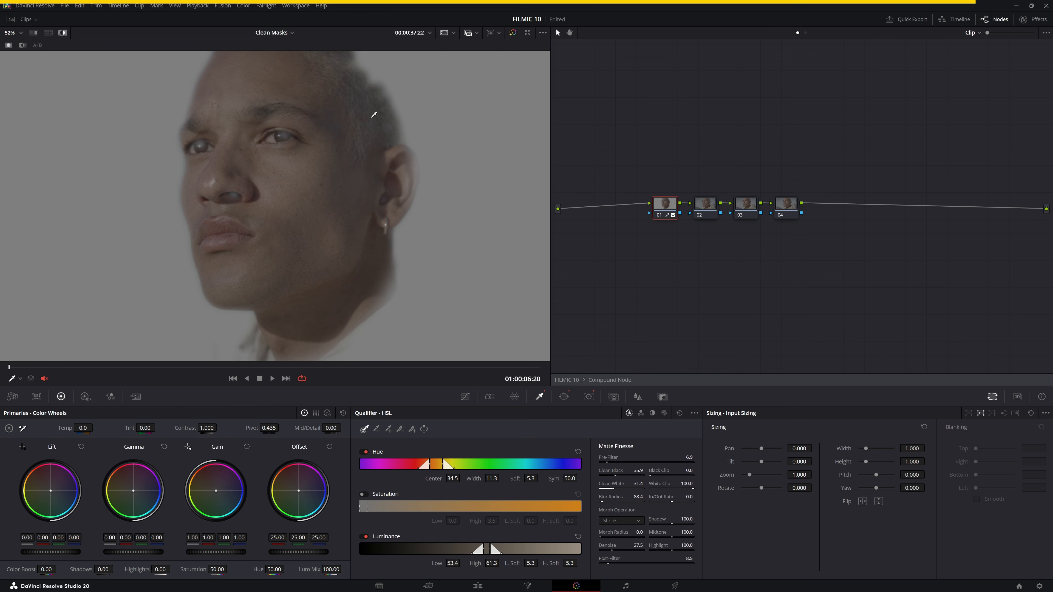
pyautogui.moveTo(377, 87); pyautogui.dragTo(373, 126)
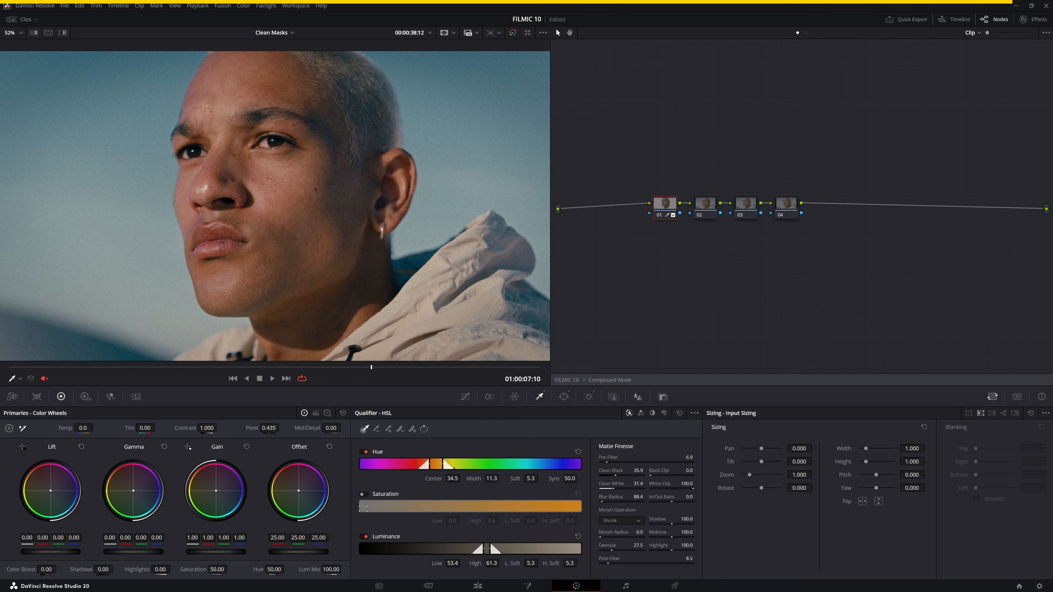
# - Test the skin mask by lowering Saturation to 25.60 and playing the clip, and reset the saturation
pyautogui.moveTo(189, 569); pyautogui.dragTo(182, 569)
pyautogui.press('space')
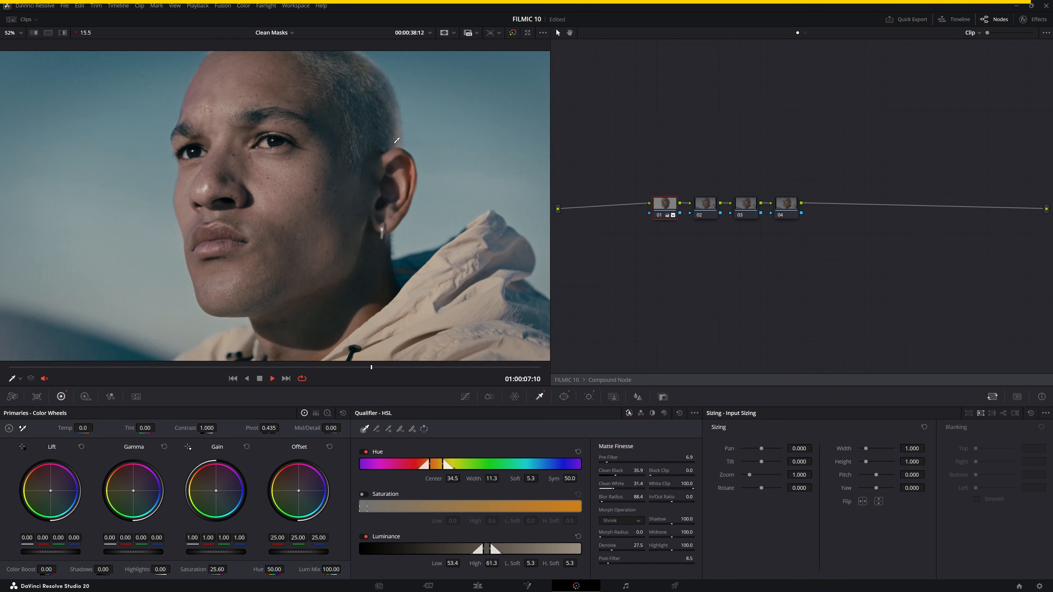
pyautogui.press('space')
pyautogui.doubleClick(190, 569)
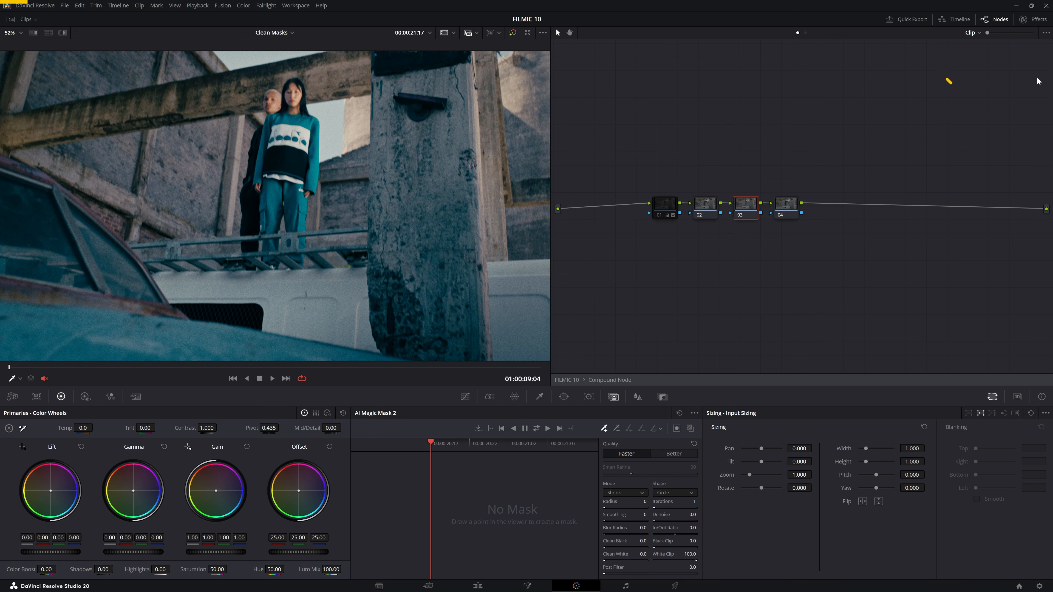
# - Set the Magic Mask quality to Better on node 03, frame the two people and turn on the mask overlay
pyautogui.click(696, 452)
pyautogui.scroll(5, 306, 100)
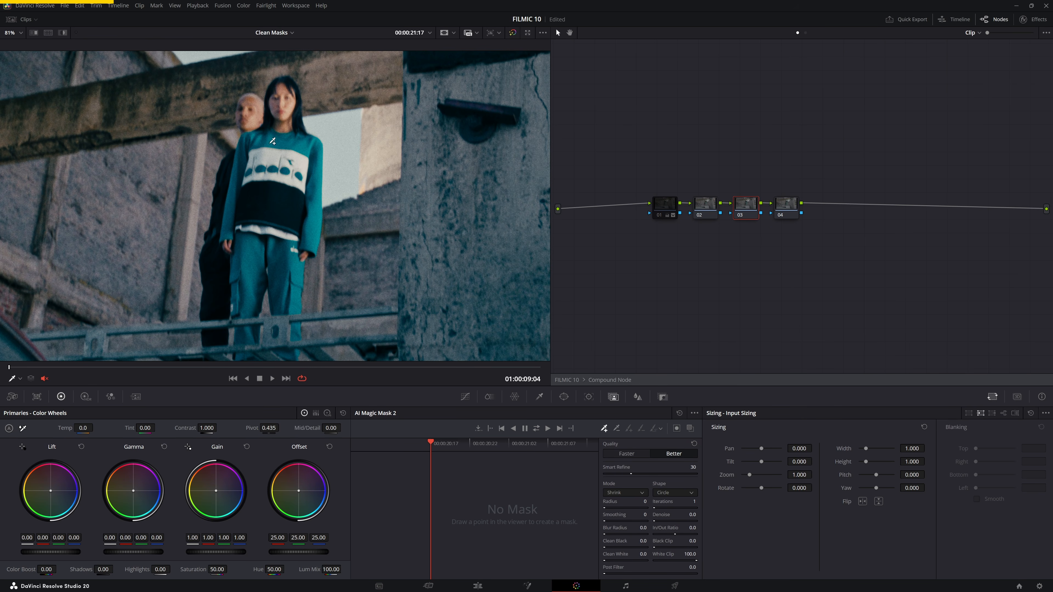
pyautogui.moveTo(406, 304); pyautogui.dragTo(399, 272)
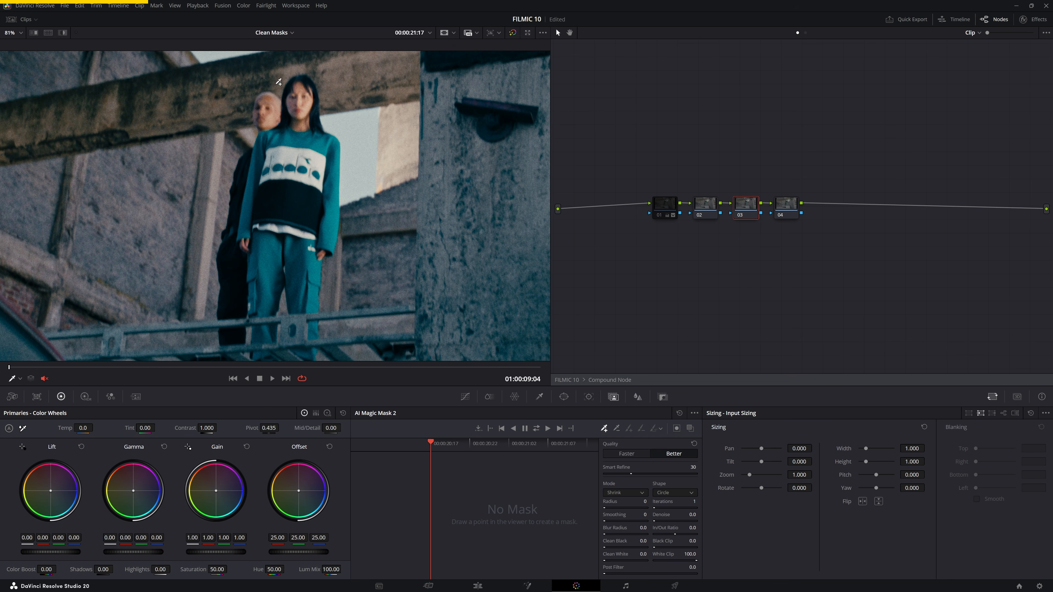
pyautogui.click(607, 429)
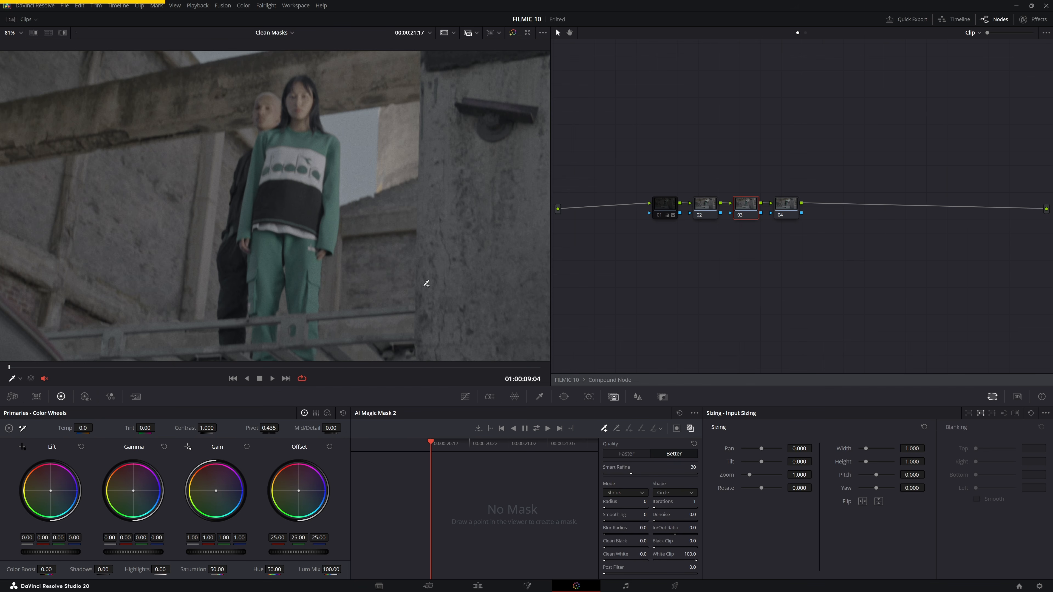
# - Place Magic Mask points across the woman and the man behind her, and track the mask forward through the clip
pyautogui.click(303, 126)
pyautogui.click(287, 232)
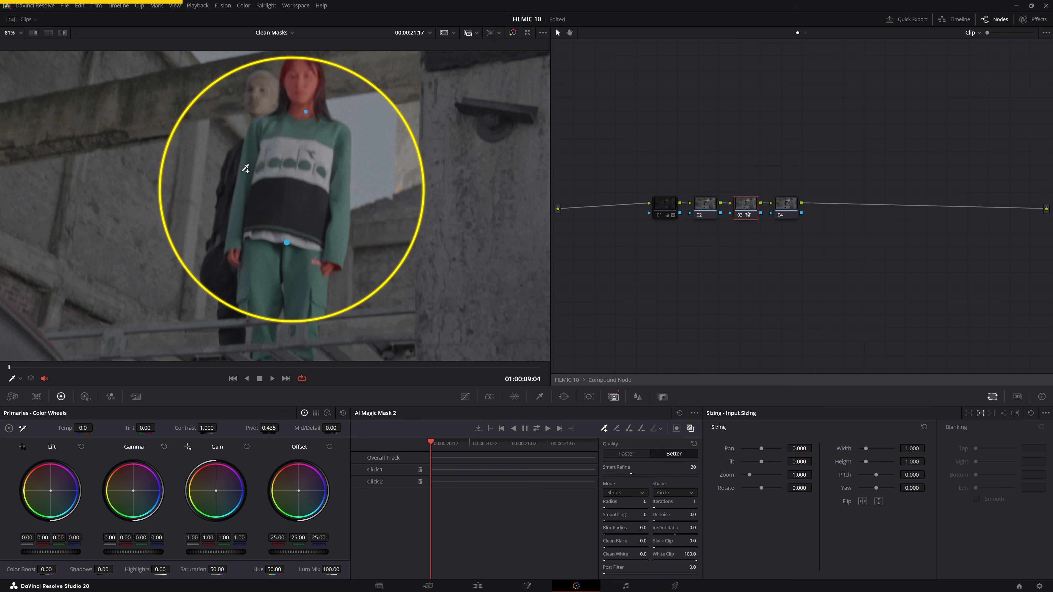
pyautogui.click(268, 113)
pyautogui.click(237, 272)
pyautogui.click(250, 211)
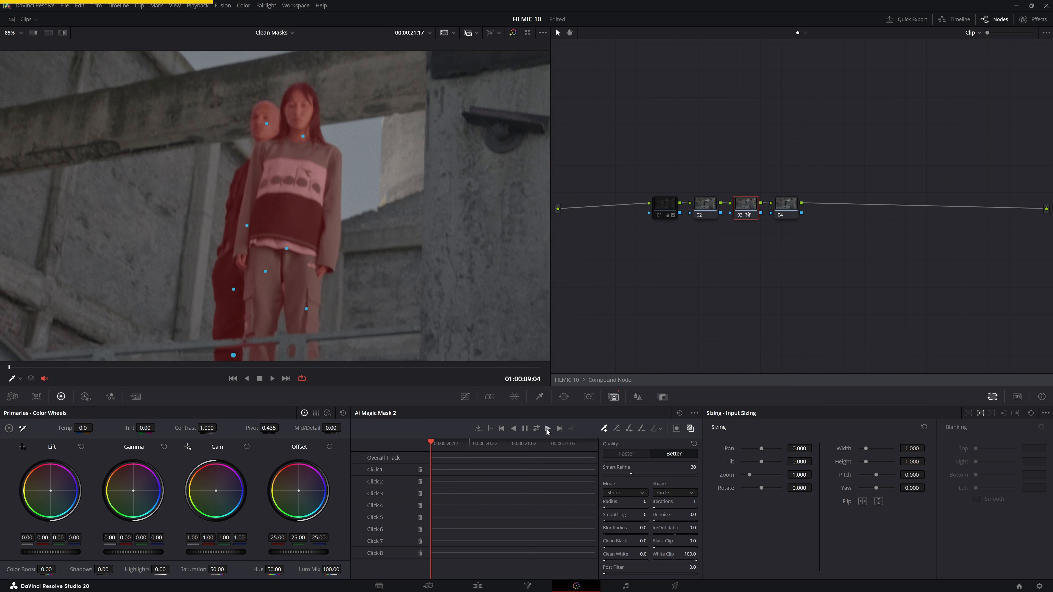
pyautogui.click(547, 431)
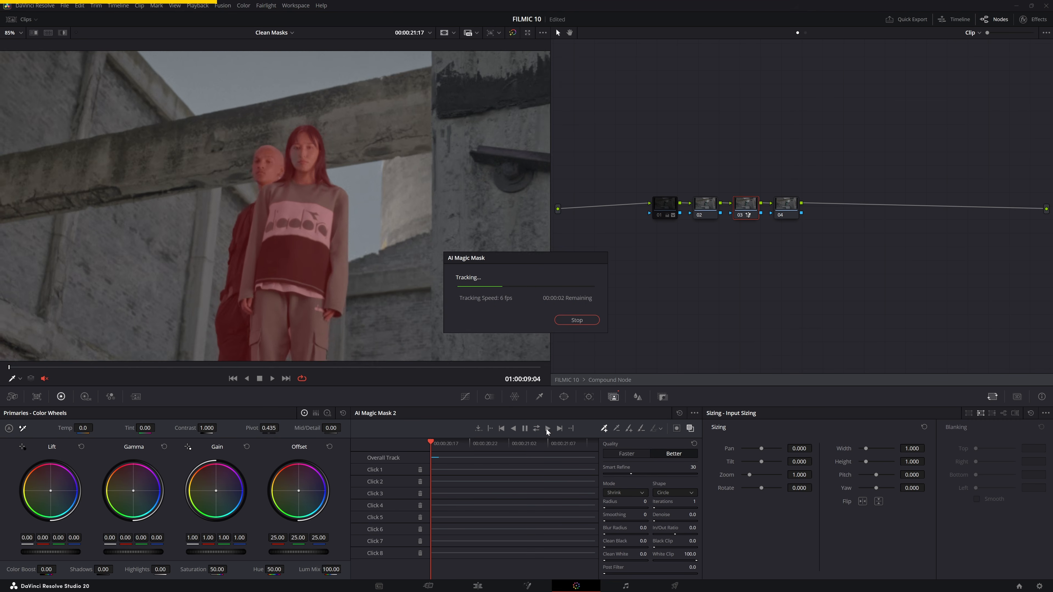
# - Check the tracked mask partway through the clip and add another mask point on the woman's face
pyautogui.moveTo(455, 459); pyautogui.dragTo(477, 461)
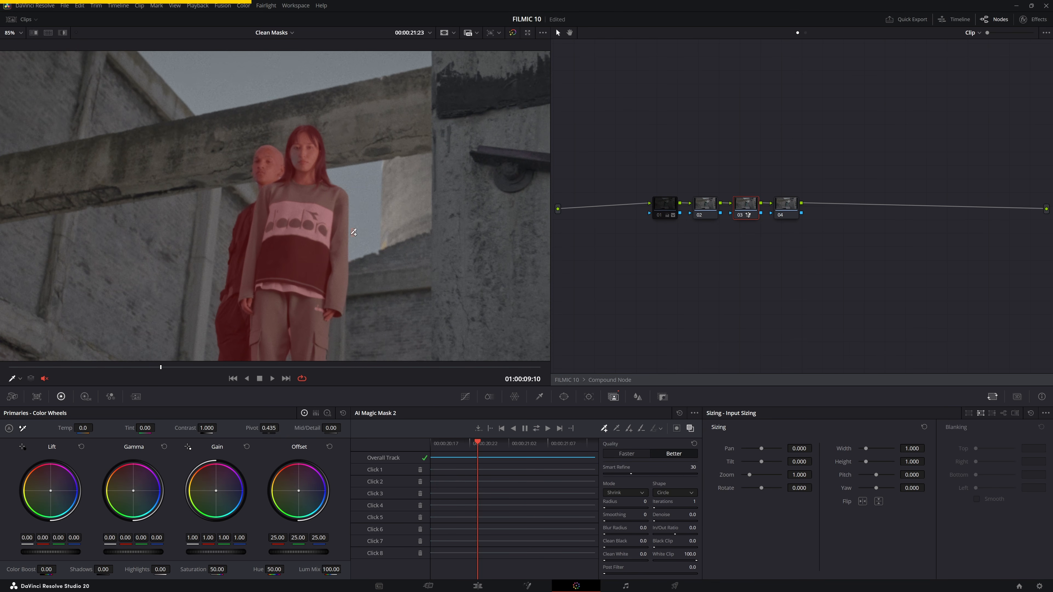
pyautogui.click(295, 155)
pyautogui.moveTo(338, 275); pyautogui.dragTo(348, 197)
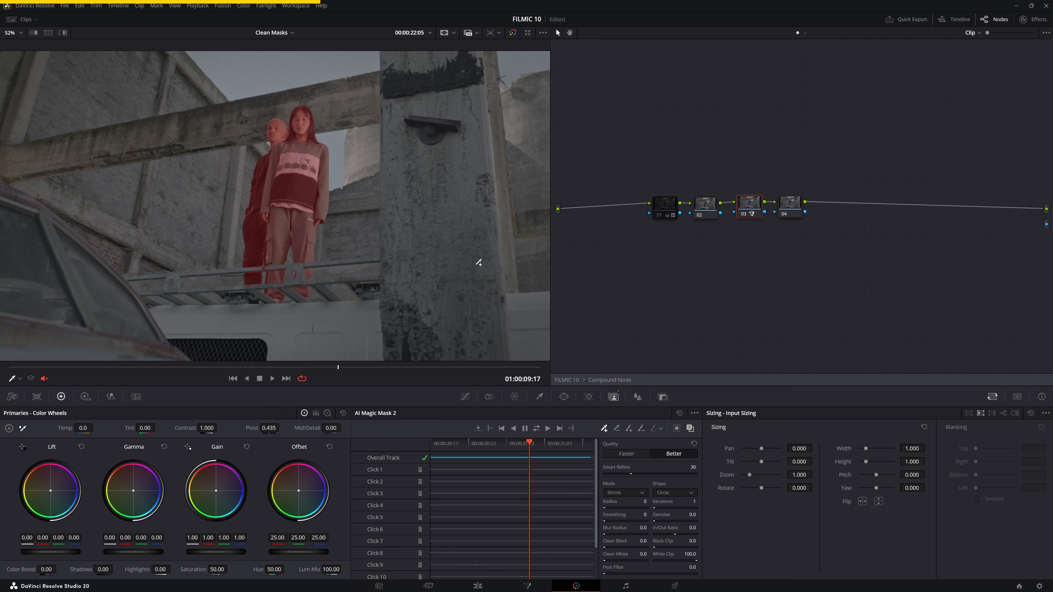
# - Sample the woman's face with the HSL qualifier on node 03 and set the luminance range to 48.2–72.4
pyautogui.click(540, 396)
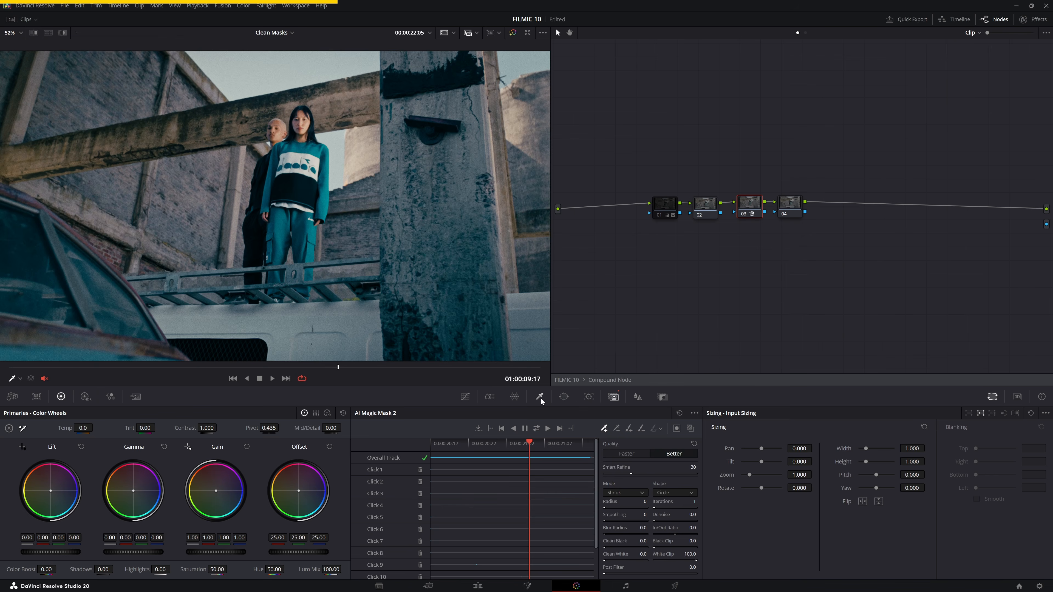
pyautogui.click(305, 123)
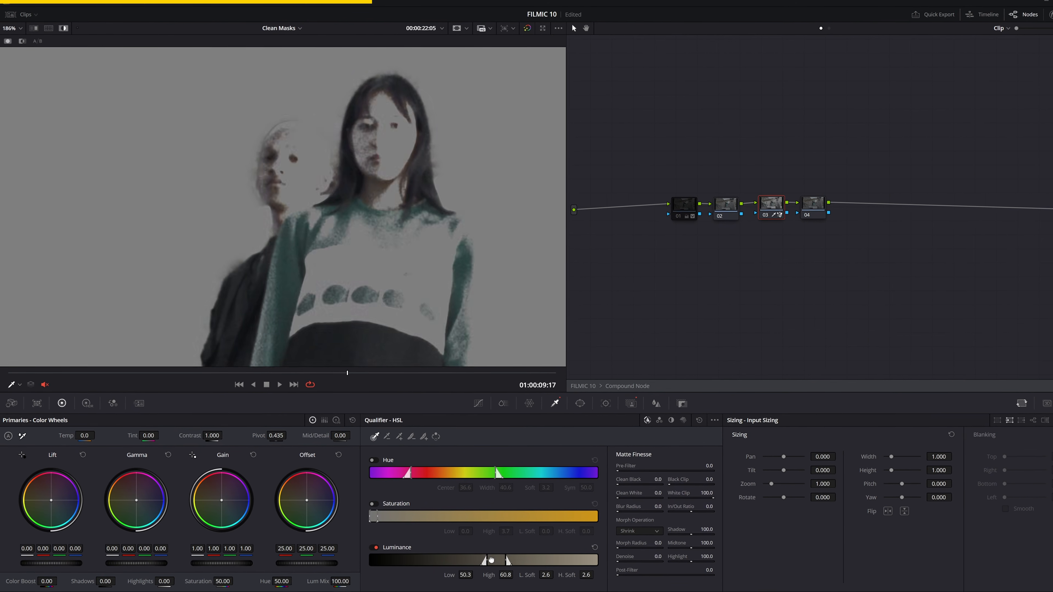
pyautogui.moveTo(506, 549)
pyautogui.mouseDown()
pyautogui.moveTo(495, 548)
pyautogui.moveTo(515, 564)
pyautogui.mouseUp()
# - Enable the qualifier's hue range and set its Center to 26.4 and Width to 33.8 to isolate the two people's skin
pyautogui.click(377, 464)
pyautogui.moveTo(502, 476); pyautogui.dragTo(473, 476)
pyautogui.moveTo(455, 476); pyautogui.dragTo(500, 514)
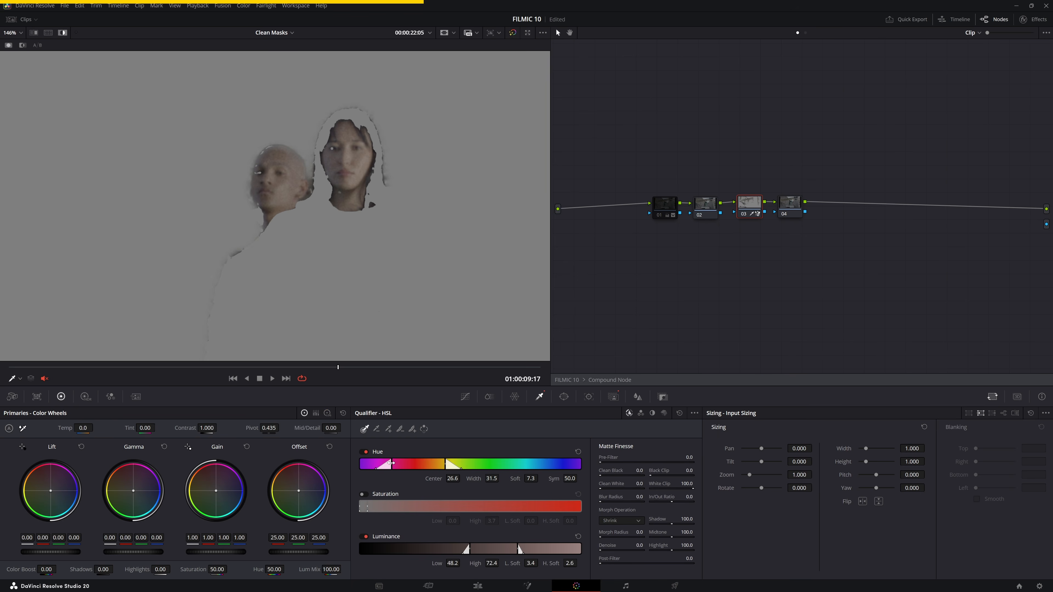
pyautogui.moveTo(438, 501); pyautogui.dragTo(435, 499)
pyautogui.moveTo(389, 463); pyautogui.dragTo(388, 462)
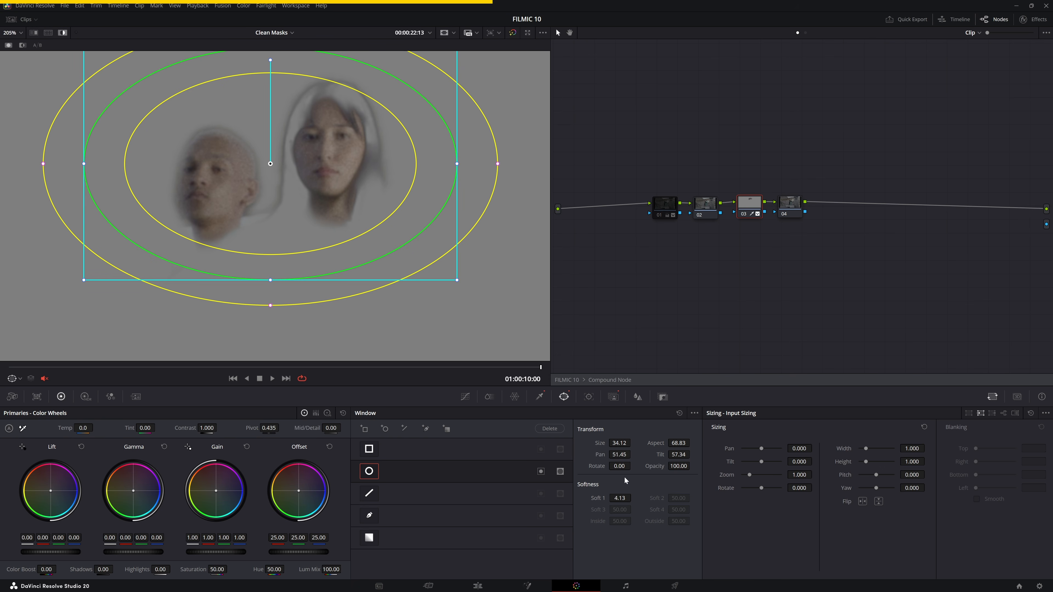
# - Soften the Magic Mask with Smoothing 1, Denoise 12.2, Blur Radius 81.2, Clean Black 28.3, Clean White 7.4 and Post Filter 1.9
pyautogui.click(535, 397)
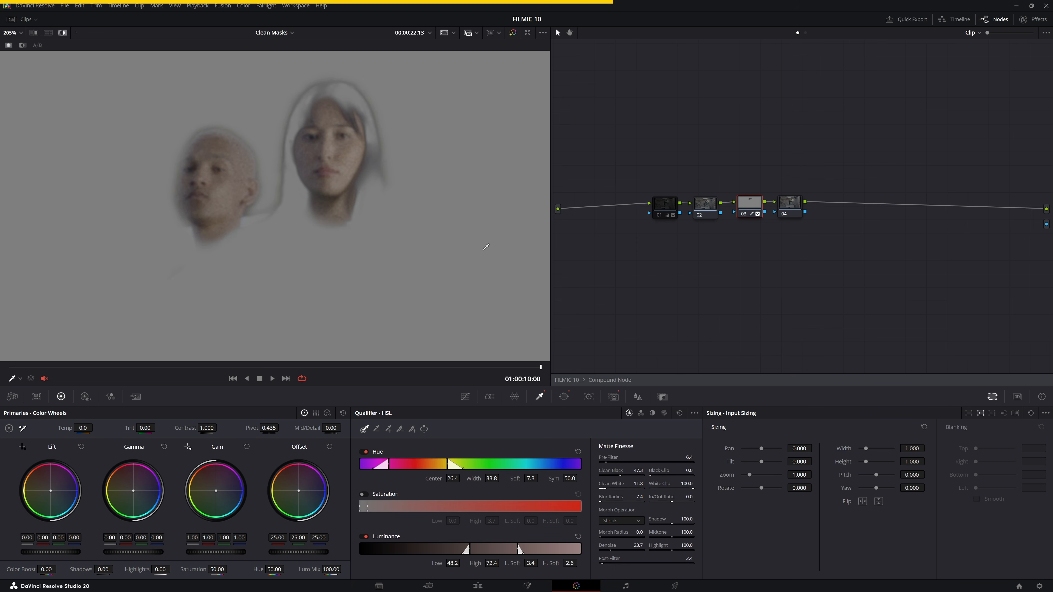
pyautogui.click(613, 397)
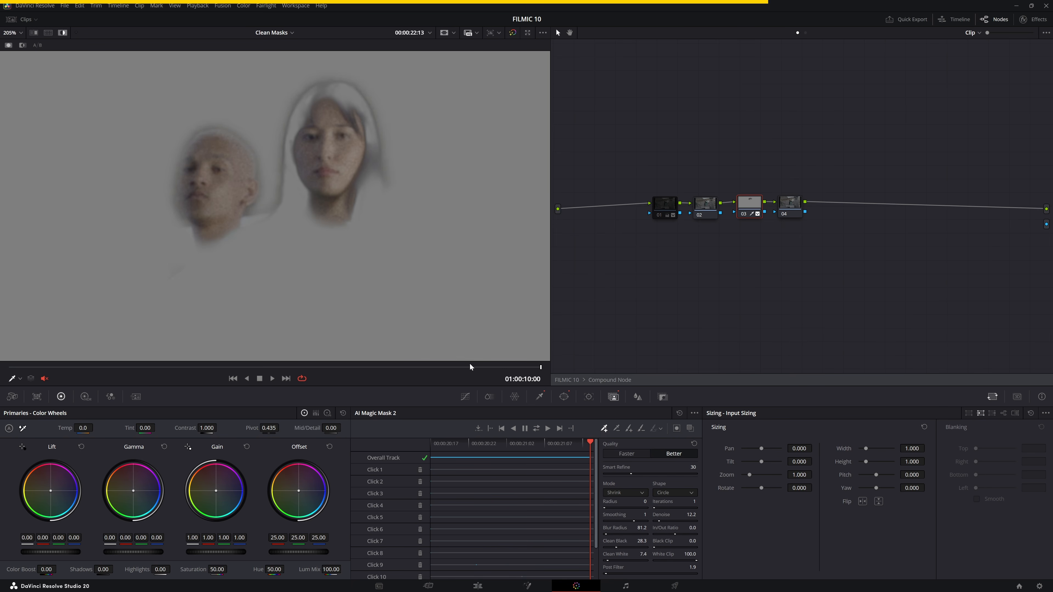
# - Turn off the highlight view and raise the skin hue on the Hue Vs Hue curve to a Hue Rotate of 23.58
pyautogui.click(465, 397)
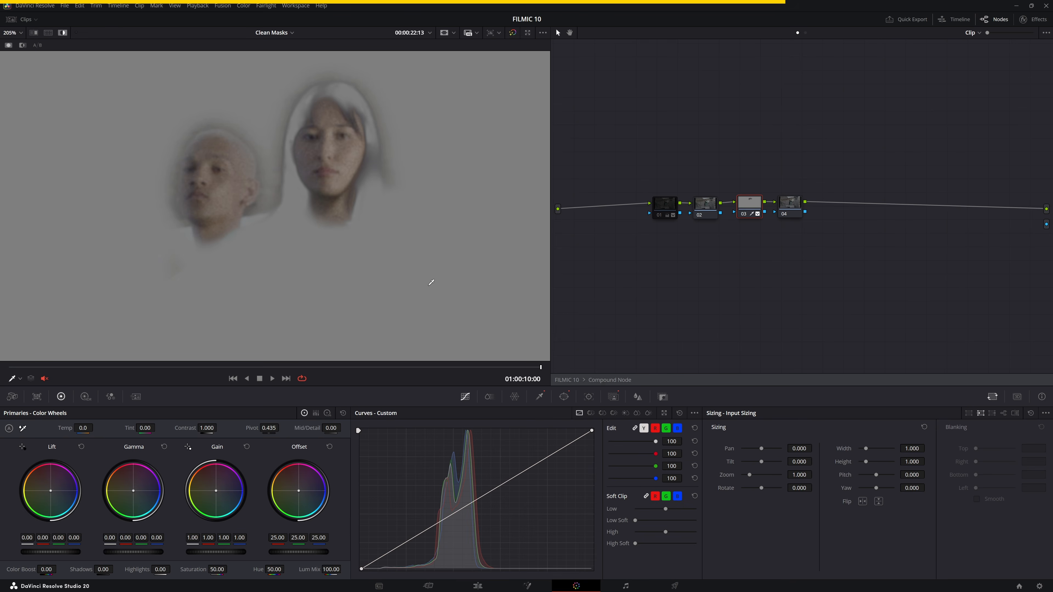
pyautogui.click(590, 413)
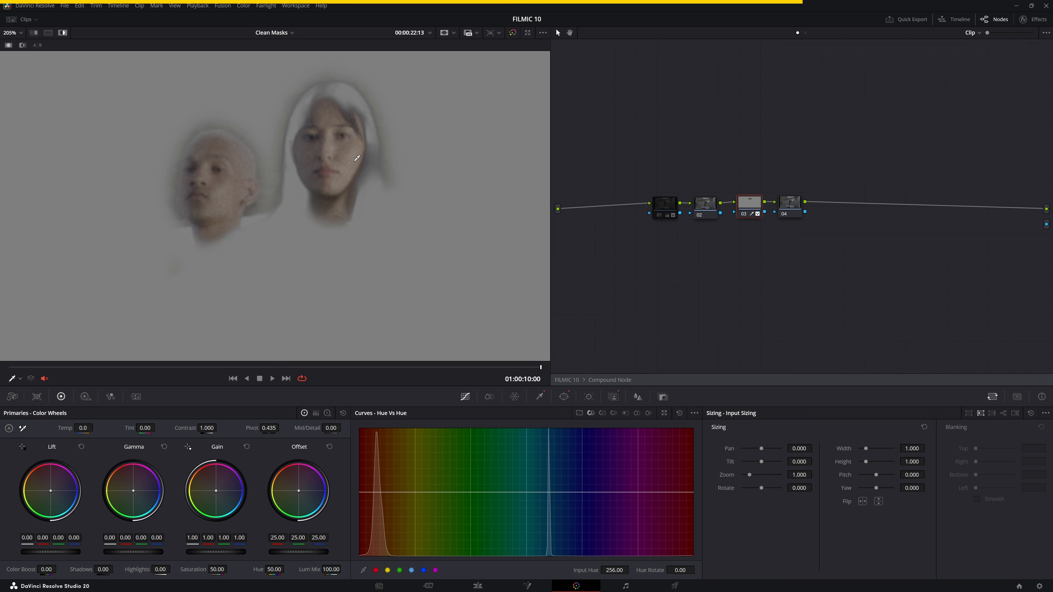
pyautogui.hotkey('shift', 'h')
pyautogui.moveTo(381, 492); pyautogui.dragTo(390, 487)
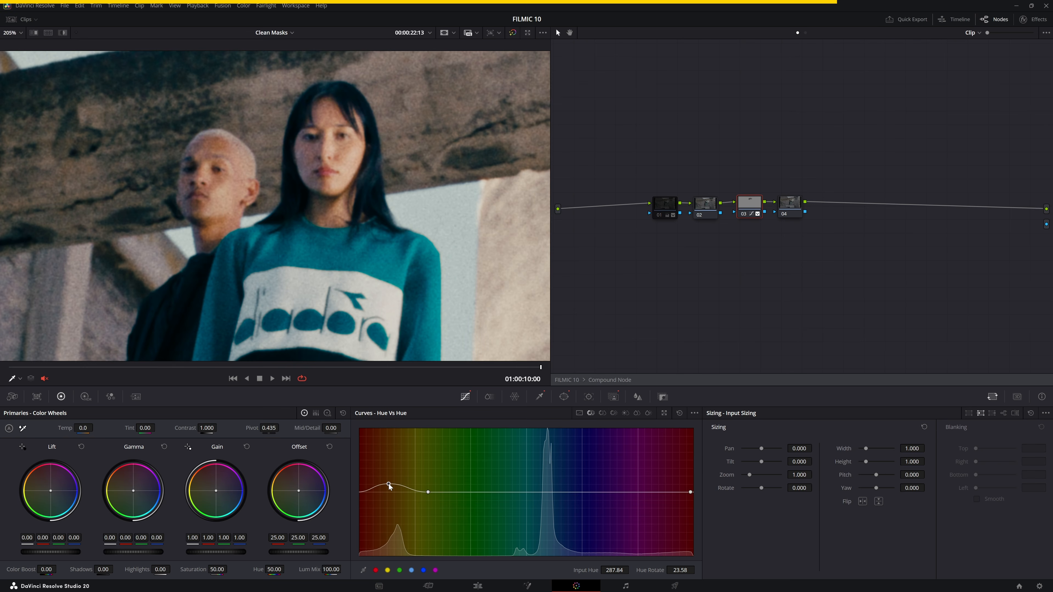
pyautogui.scroll(-2, 388, 251)
pyautogui.moveTo(388, 250); pyautogui.dragTo(390, 125)
pyautogui.scroll(-5, 384, 232)
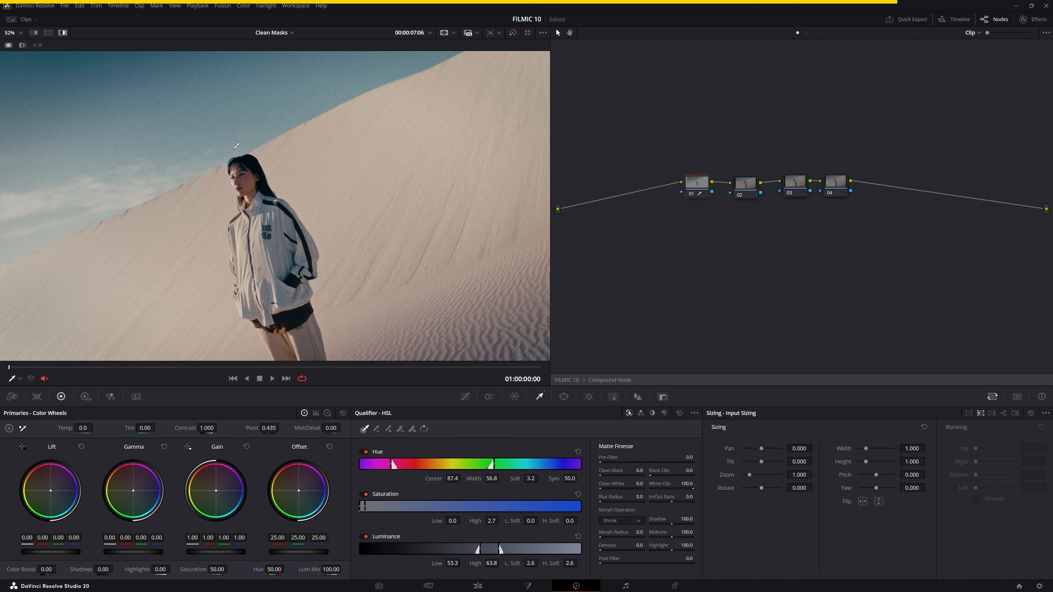
# - On the desert clip, set the sky qualifier's luminance range to 55.4–74.4 and compare the matte with the hue range off and on
pyautogui.moveTo(236, 146); pyautogui.dragTo(239, 148)
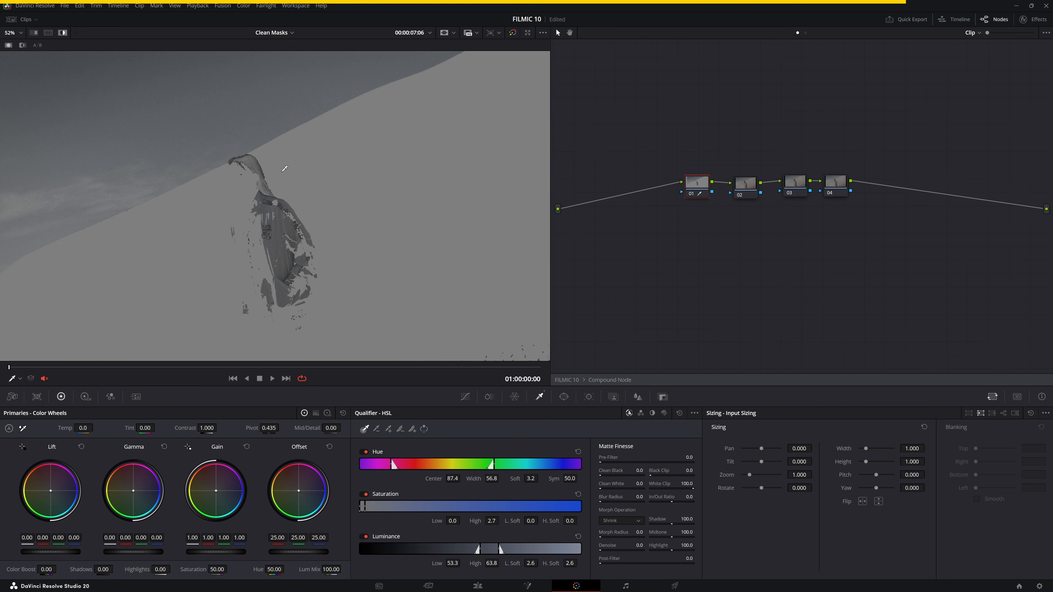
pyautogui.moveTo(499, 550)
pyautogui.mouseDown()
pyautogui.moveTo(536, 549)
pyautogui.moveTo(503, 548)
pyautogui.mouseUp()
pyautogui.click(374, 451)
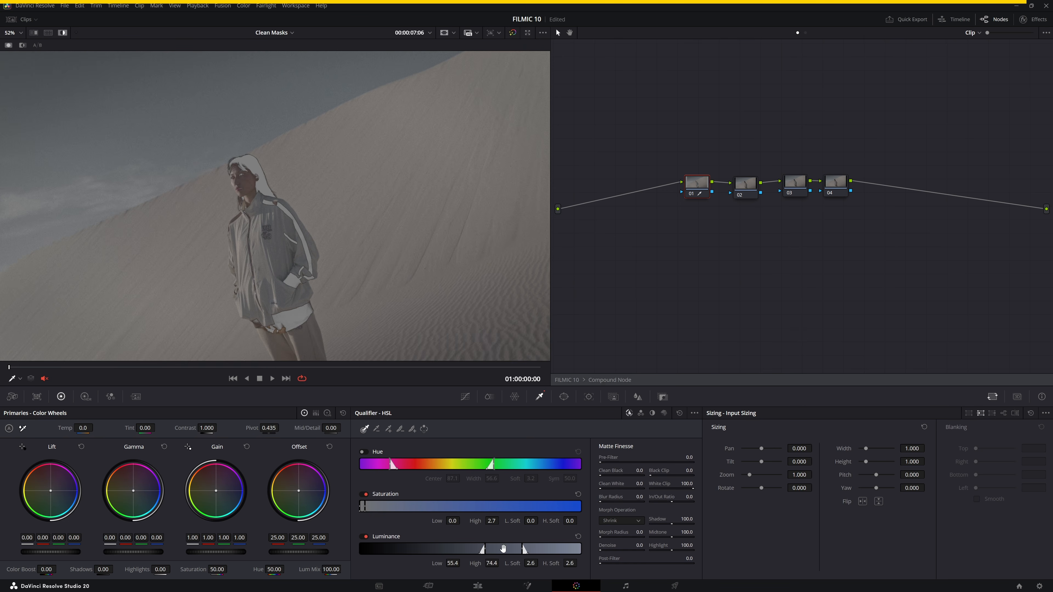
pyautogui.click(363, 451)
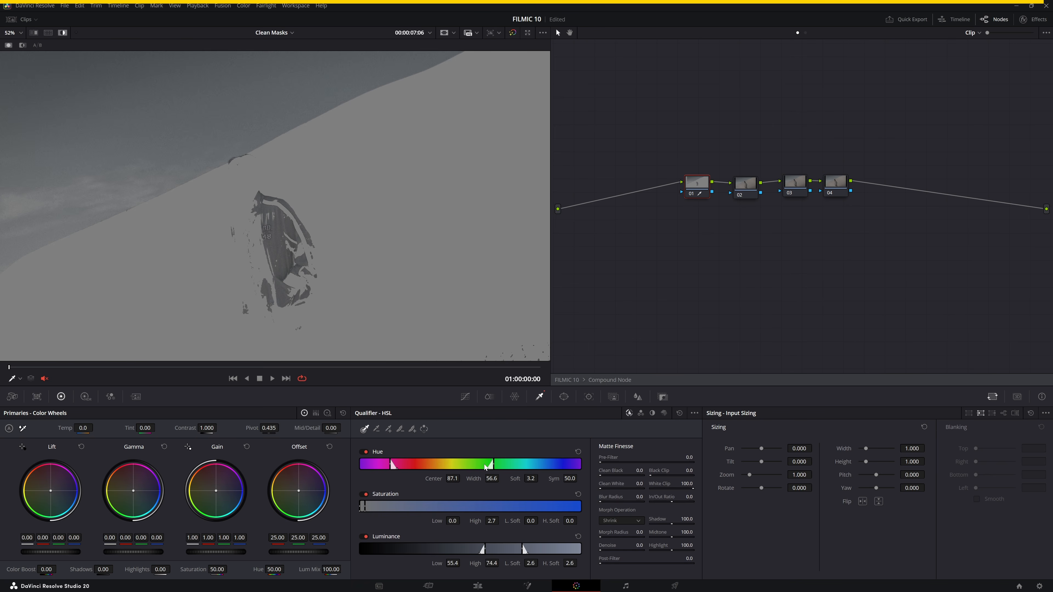